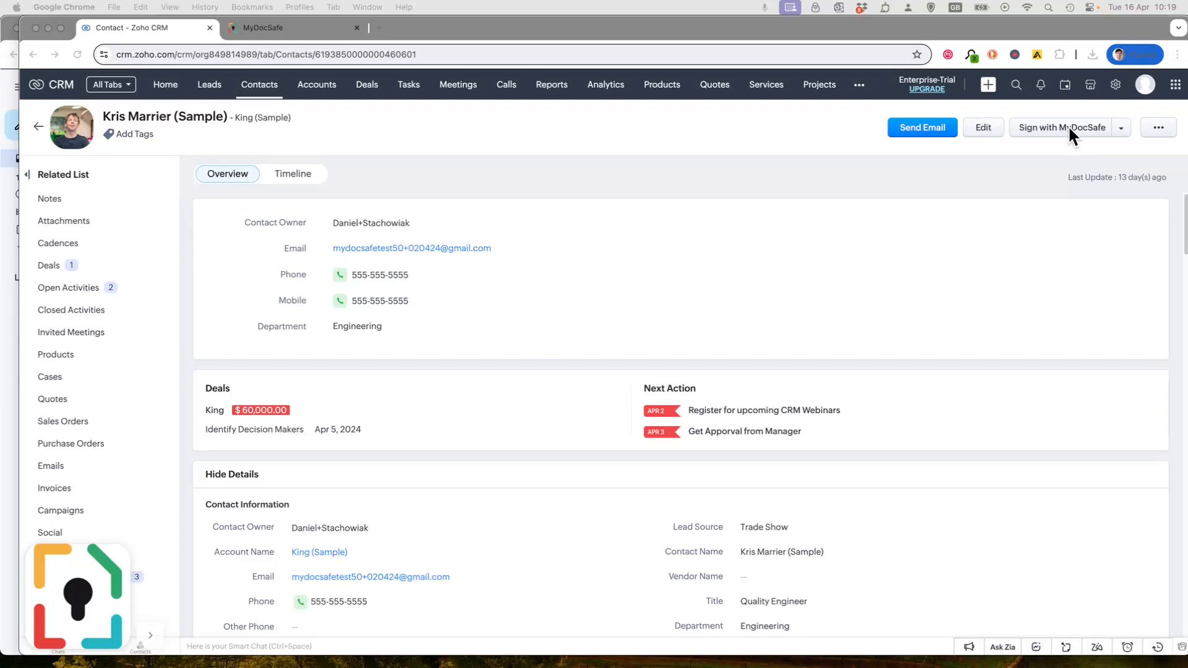
# - Start a MyDocSafe signing request from the contact record and attach the 2024 Tax Return PDF
pyautogui.click(1069, 127)
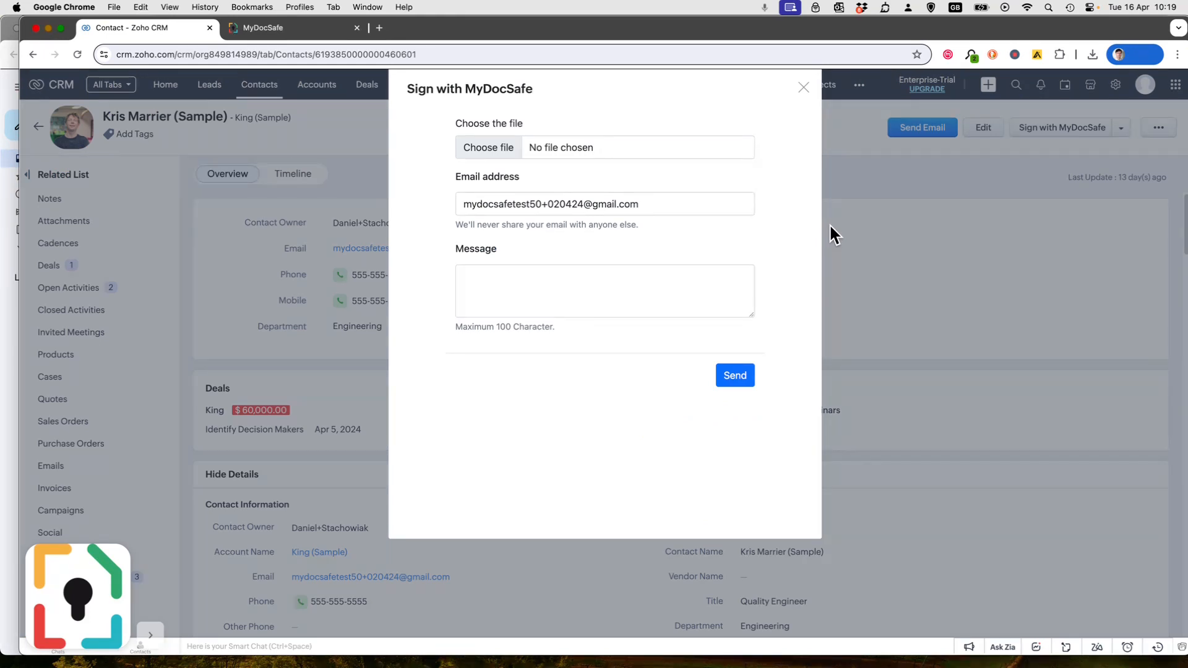
pyautogui.click(484, 149)
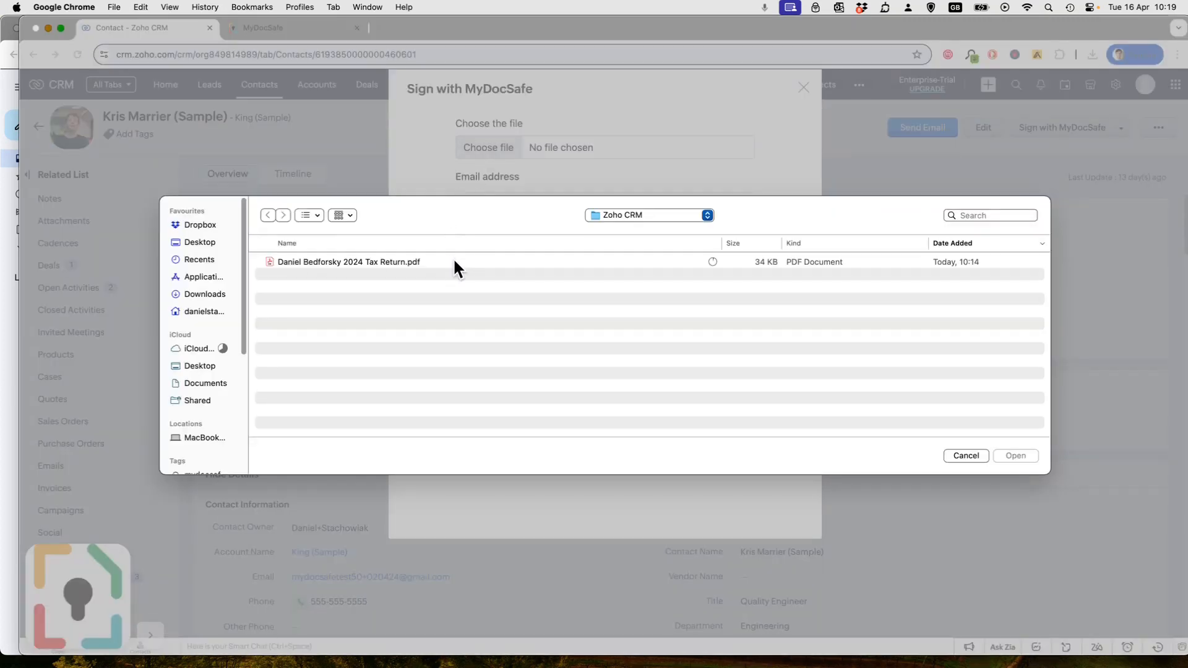
pyautogui.click(452, 262)
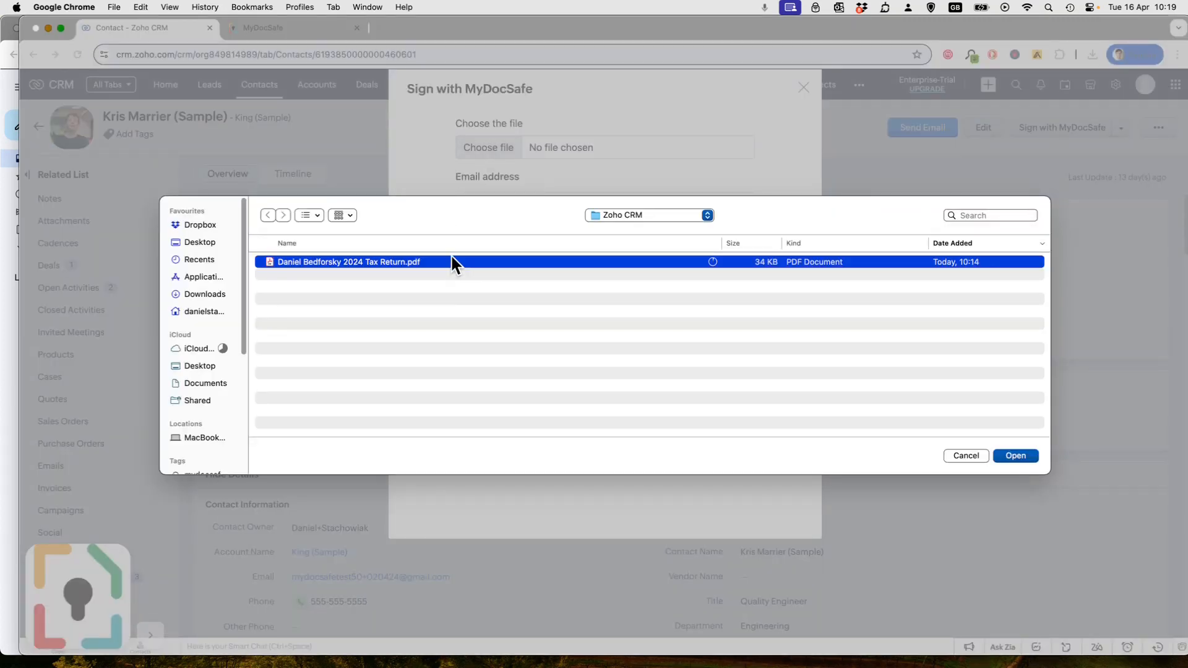
pyautogui.click(1018, 456)
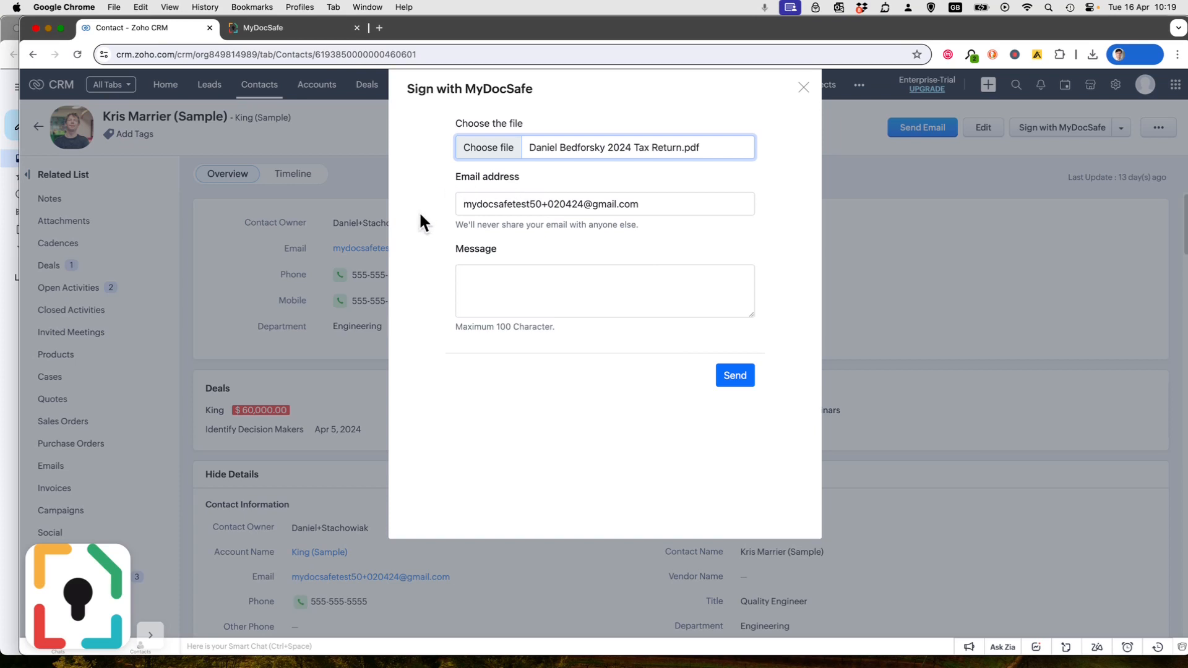
# - Add the message "Hello, Please sign. Thank you." on three lines and send the request without defining a place of signature
pyautogui.click(621, 278)
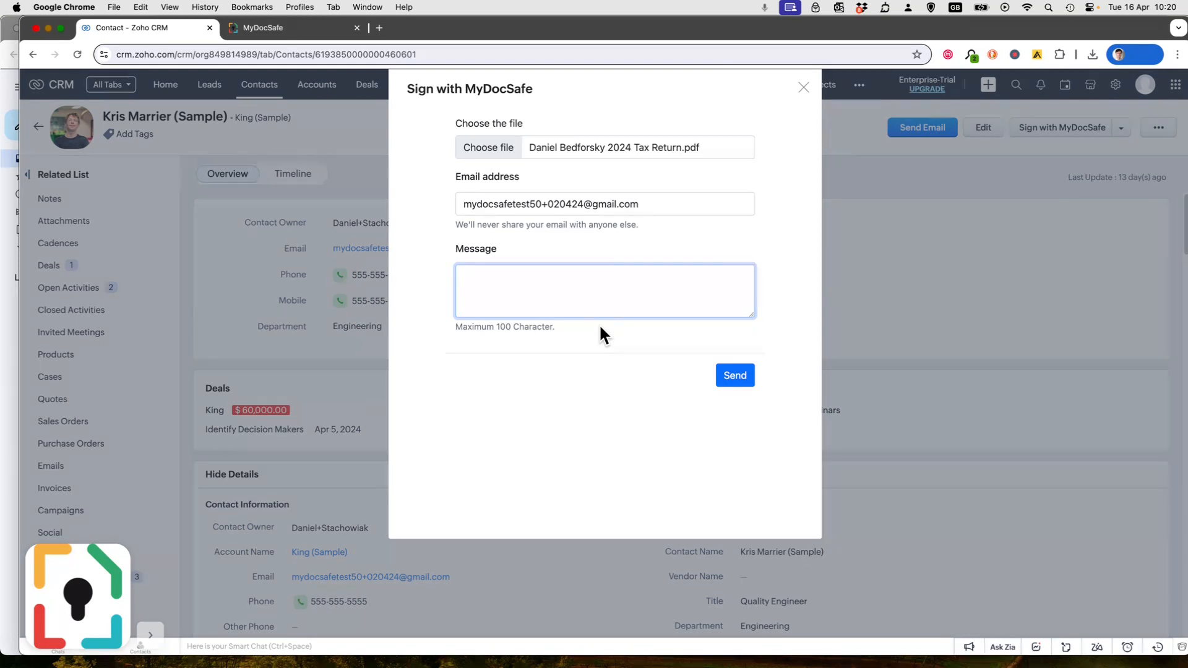
pyautogui.write('Hello,')
pyautogui.press('Return')
pyautogui.write('Please sign.')
pyautogui.press('Return')
pyautogui.write('Thank you.')
pyautogui.click(736, 375)
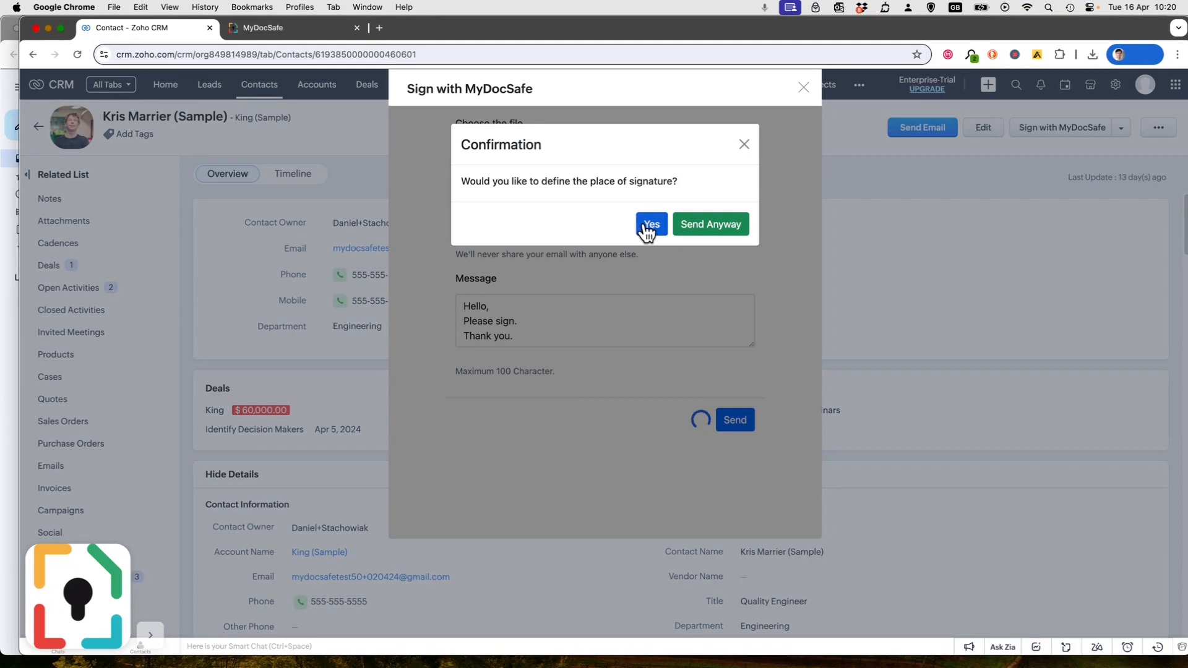
pyautogui.click(724, 229)
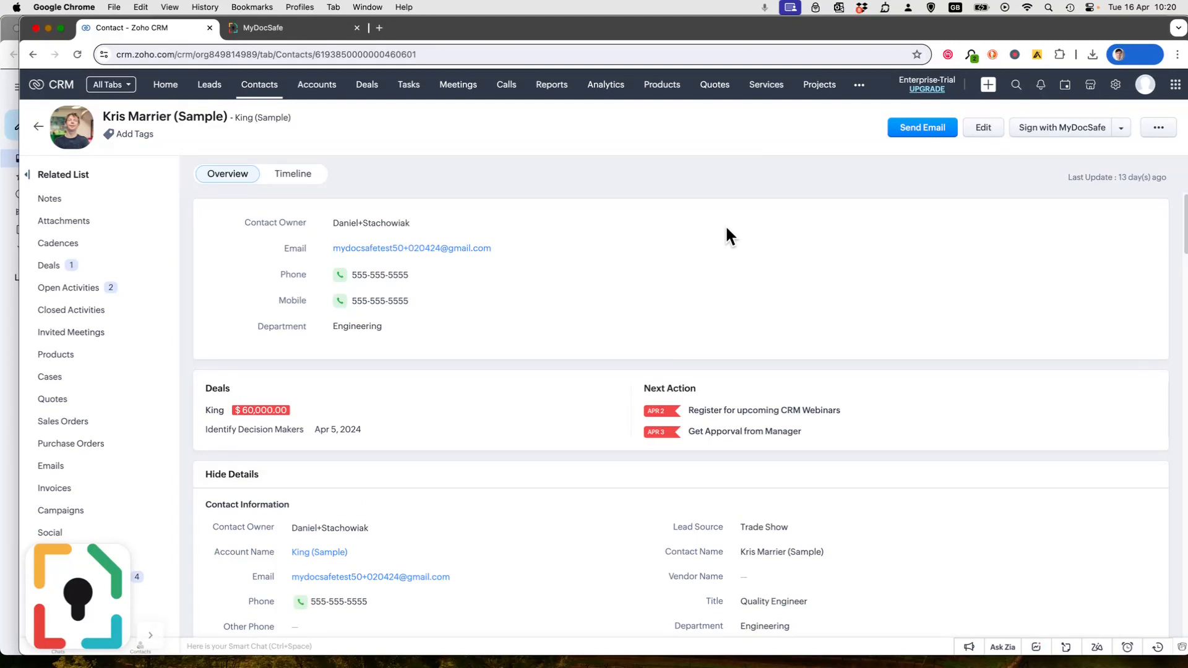
# - Start a second MyDocSafe signing request for the contact and attach the 2024 Tax Return PDF
pyautogui.click(1052, 129)
pyautogui.click(506, 152)
pyautogui.click(382, 263)
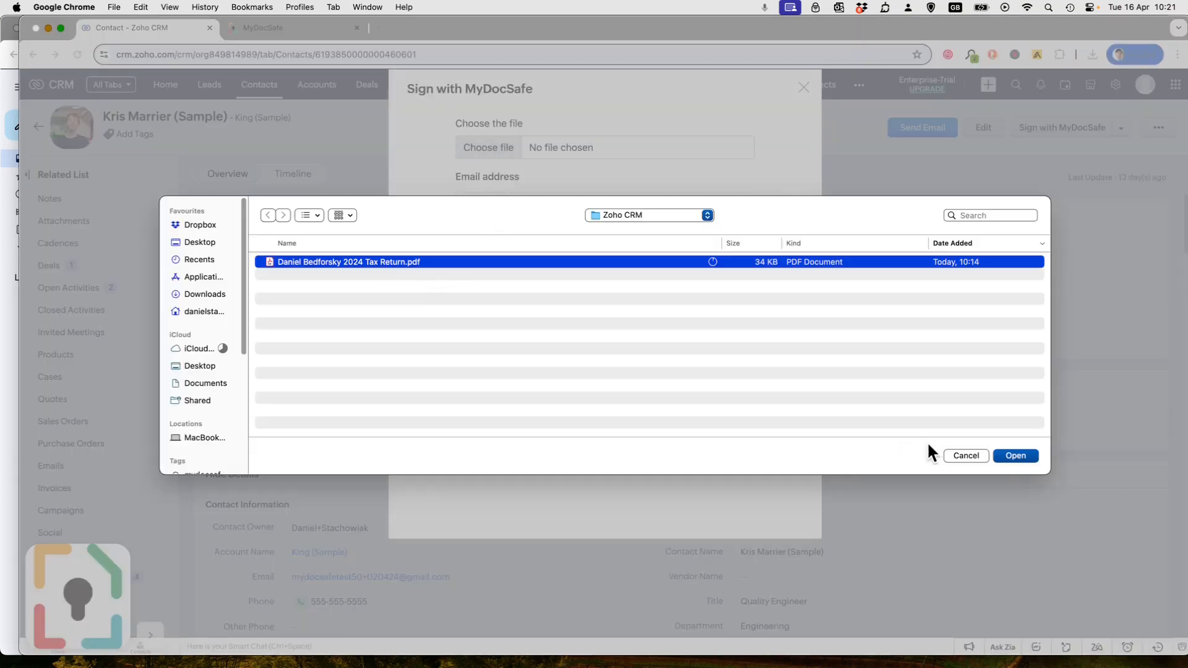
pyautogui.click(1018, 458)
# - Add the message "Please sign" and submit the request, choosing to define the place of signature
pyautogui.click(641, 294)
pyautogui.write('Please ')
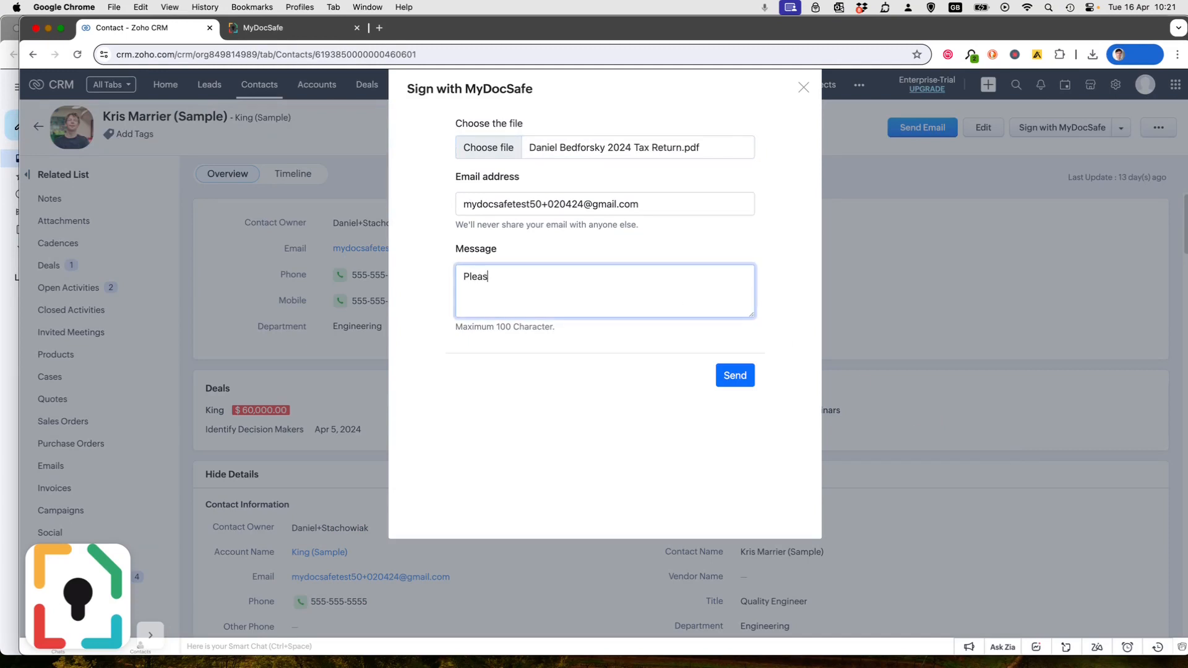
pyautogui.write('sign')
pyautogui.click(741, 379)
pyautogui.click(648, 223)
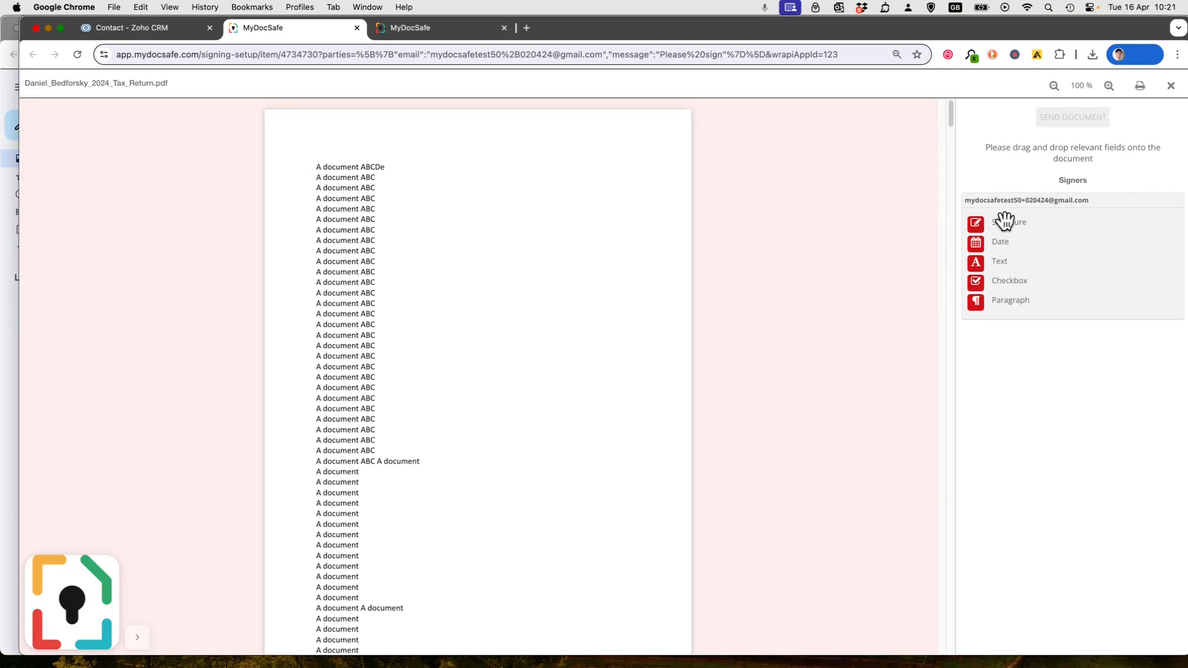
# - Place a Signature field on page 1 and Date and Text fields on page 3, keeping the Text field's default options
pyautogui.moveTo(1001, 222); pyautogui.dragTo(522, 221)
pyautogui.scroll(-15, 530, 350)
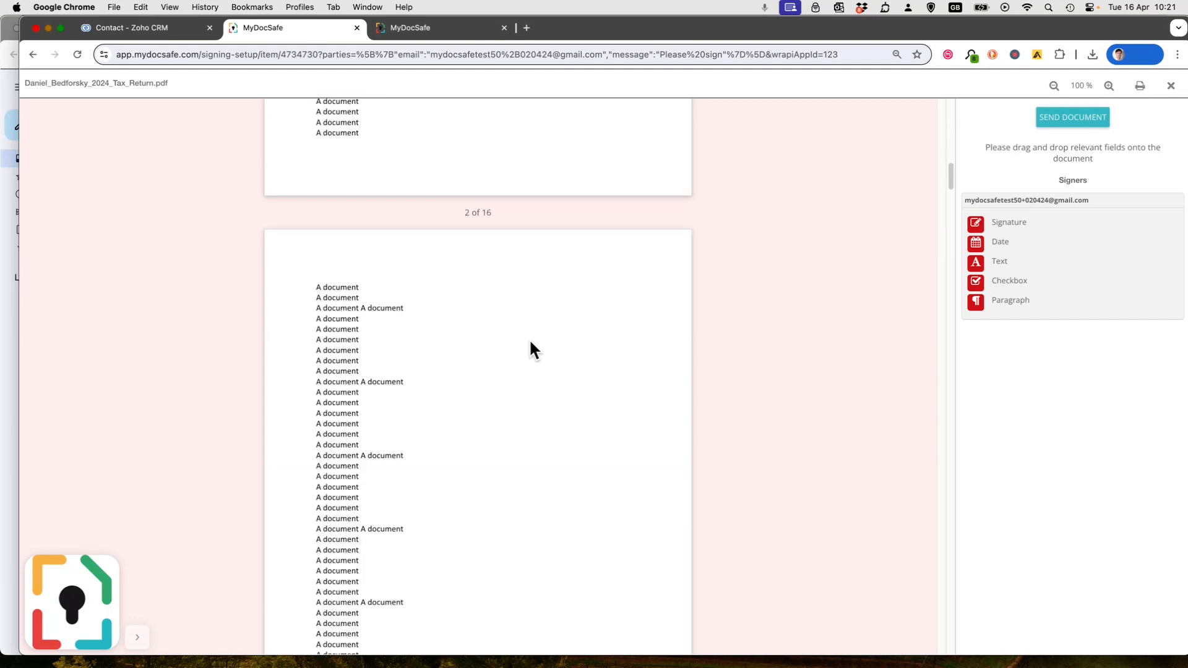
pyautogui.scroll(-5, 469, 351)
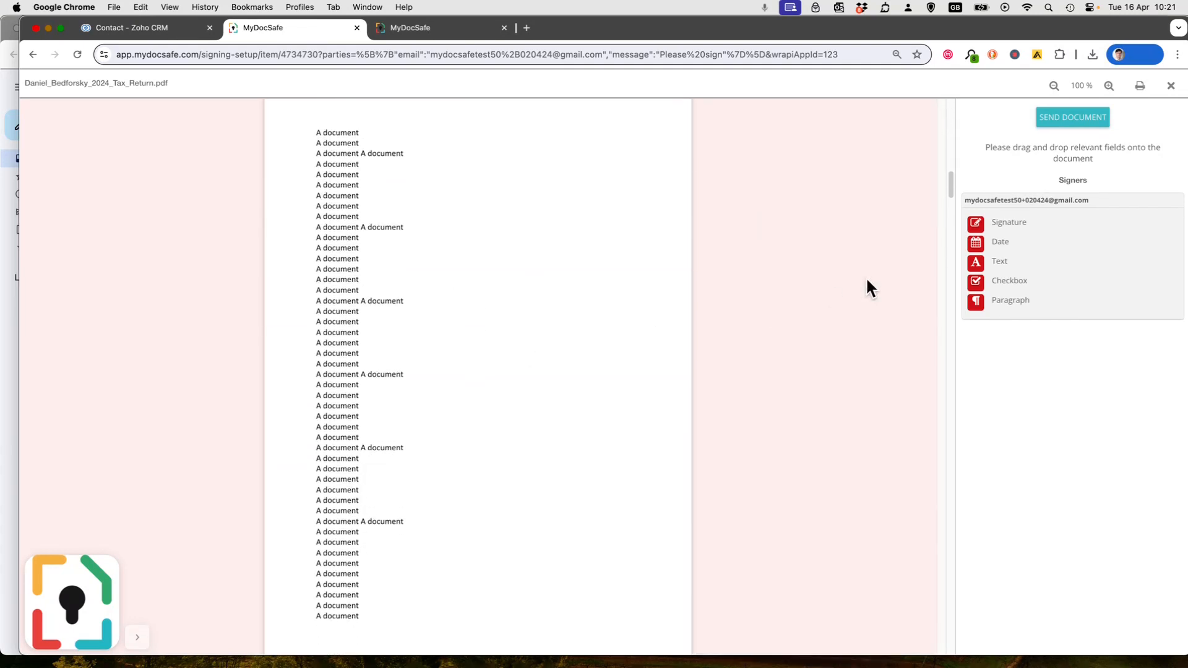
pyautogui.moveTo(992, 244); pyautogui.dragTo(520, 244)
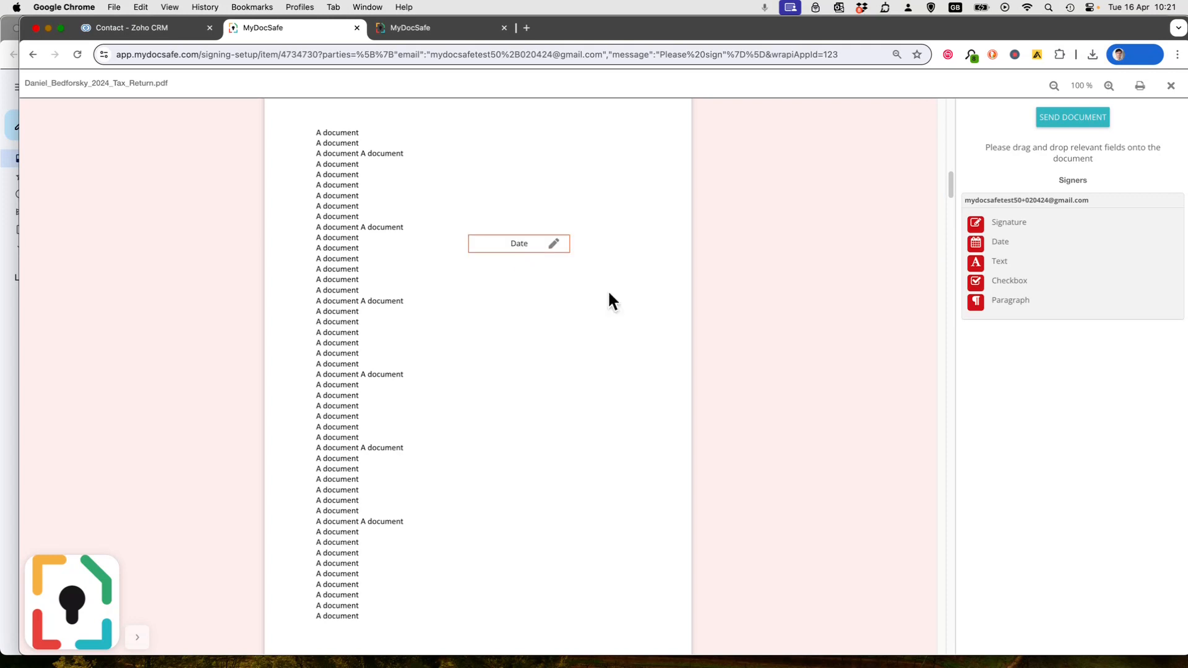
pyautogui.moveTo(997, 267); pyautogui.dragTo(502, 330)
pyautogui.click(517, 329)
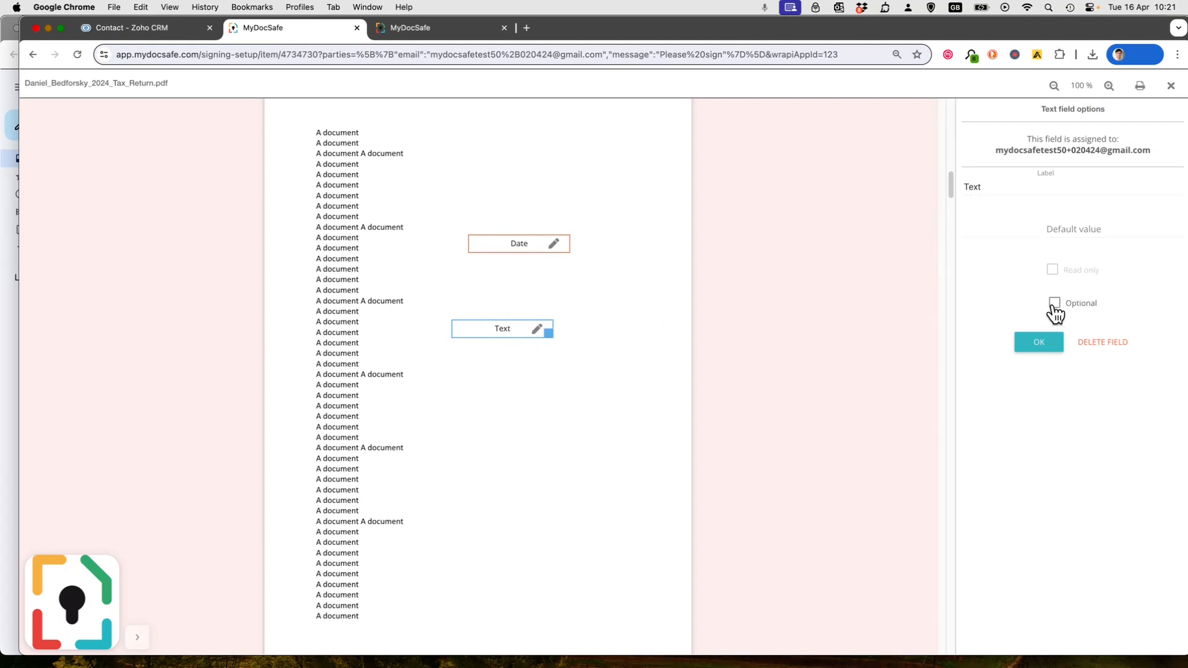
pyautogui.click(581, 296)
# - Check the placed fields from page 3 back to page 1 and send the document for signing
pyautogui.scroll(5, 576, 307)
pyautogui.scroll(5, 576, 315)
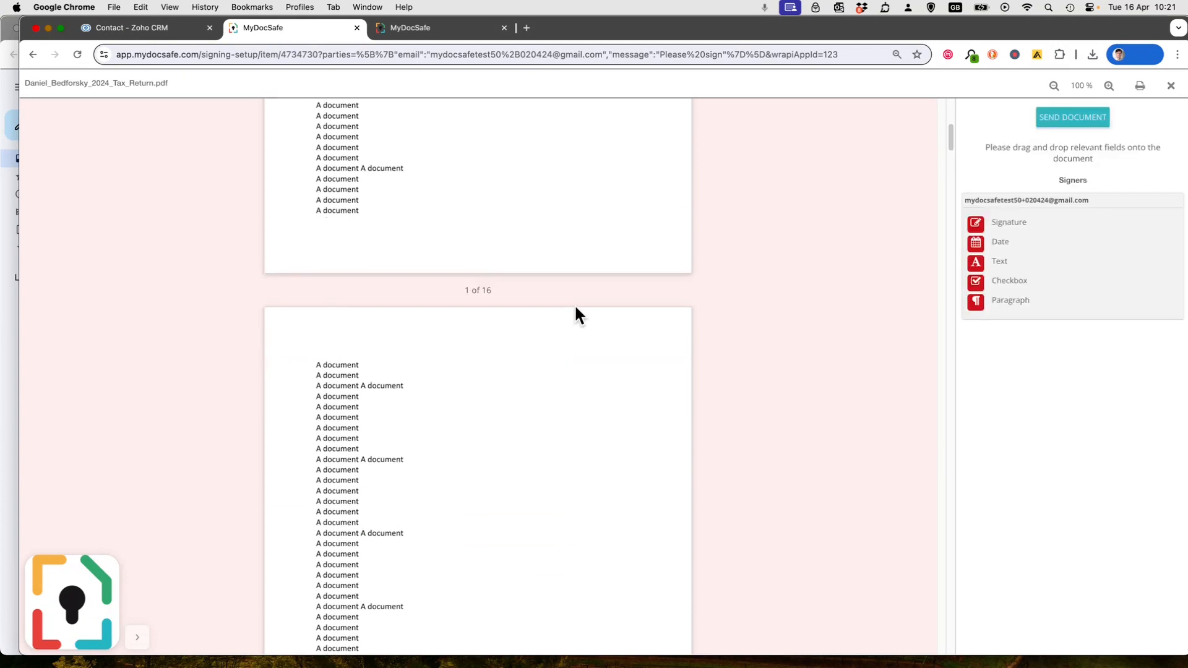
pyautogui.scroll(-5, 544, 318)
pyautogui.scroll(5, 536, 315)
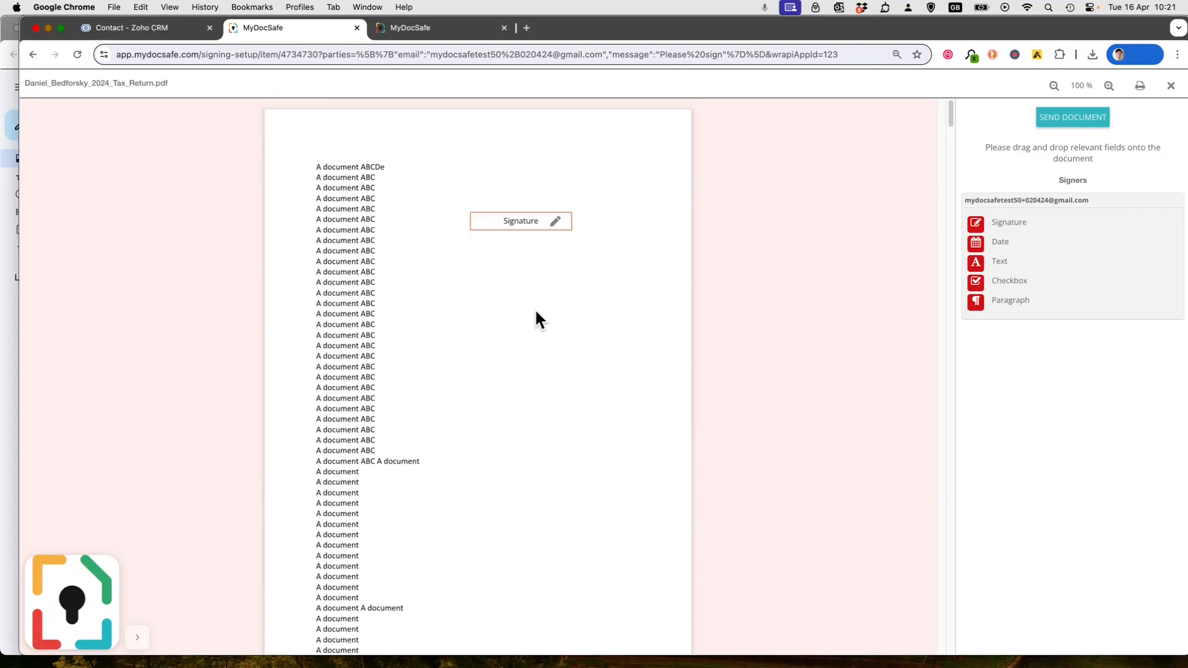
pyautogui.click(1060, 124)
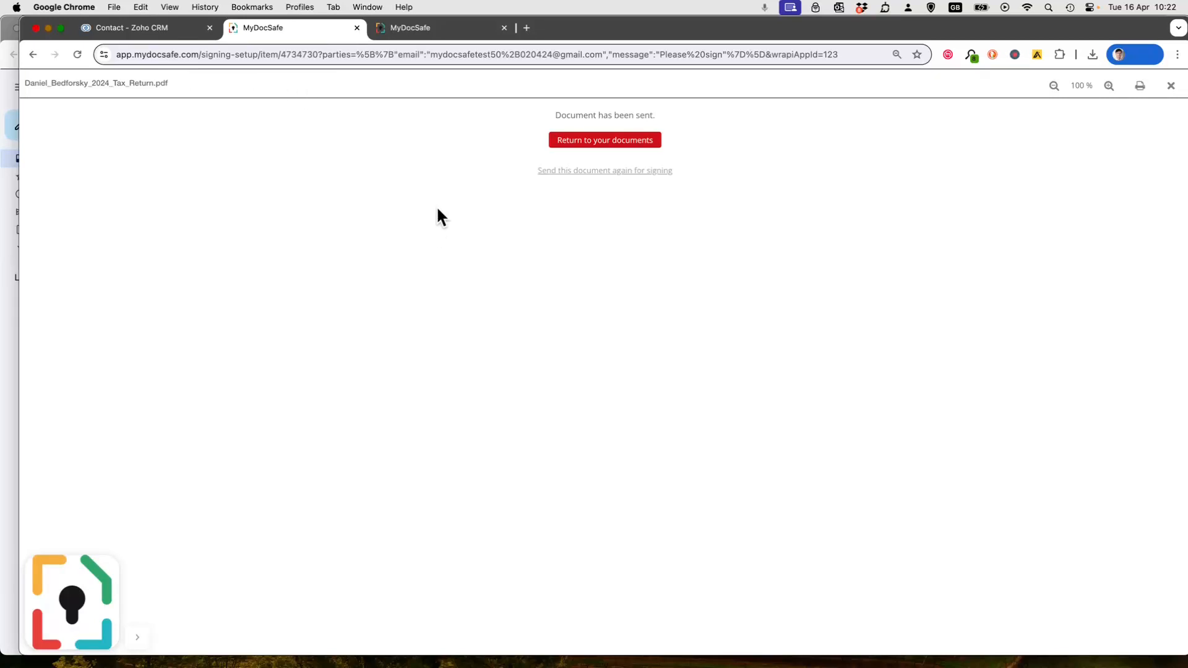
# - Switch to the Gmail inbox, open the earlier signing request from Wealth Management Limited and proceed to review its document
pyautogui.press('super+grave')
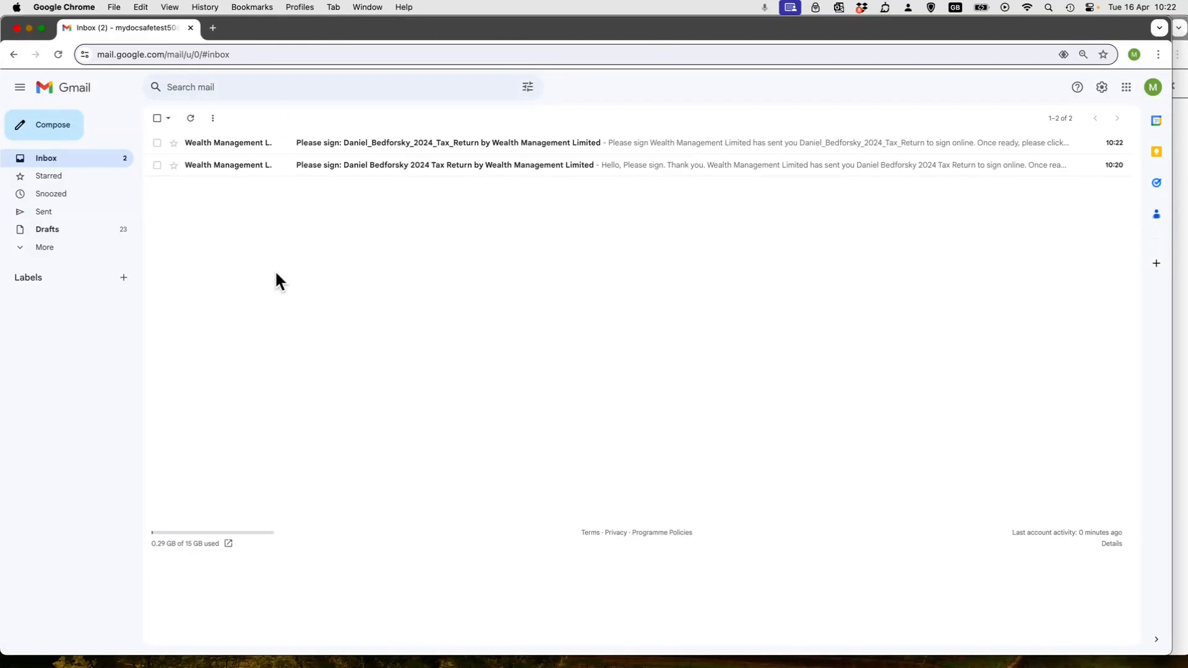
pyautogui.click(329, 170)
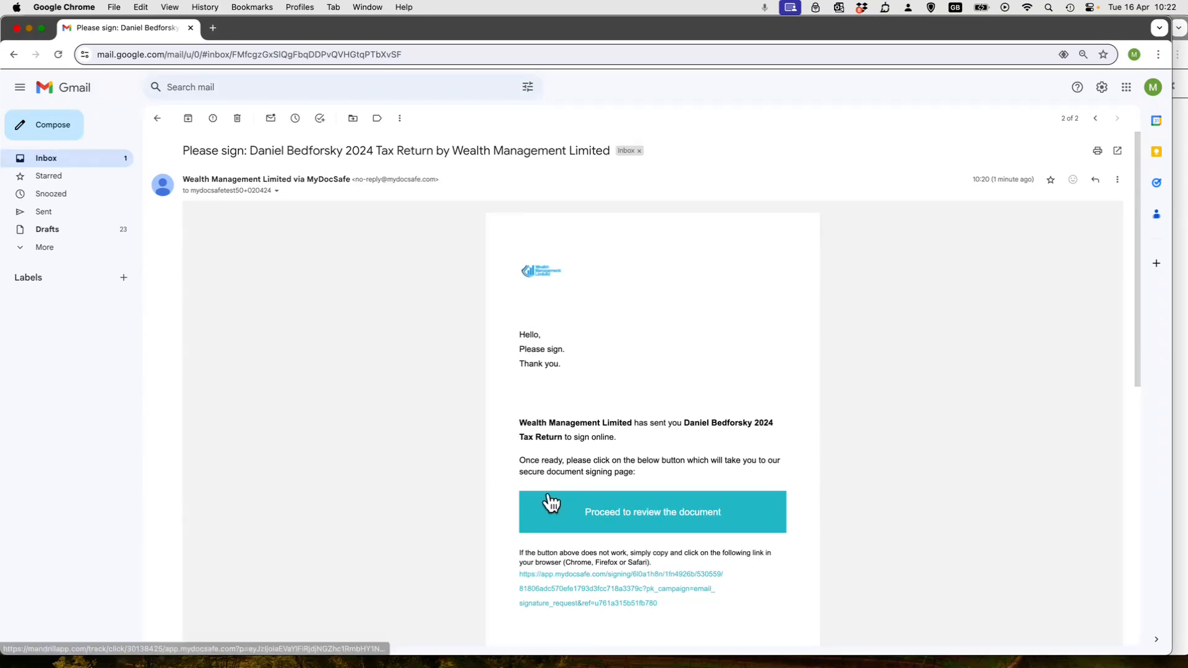
pyautogui.click(617, 523)
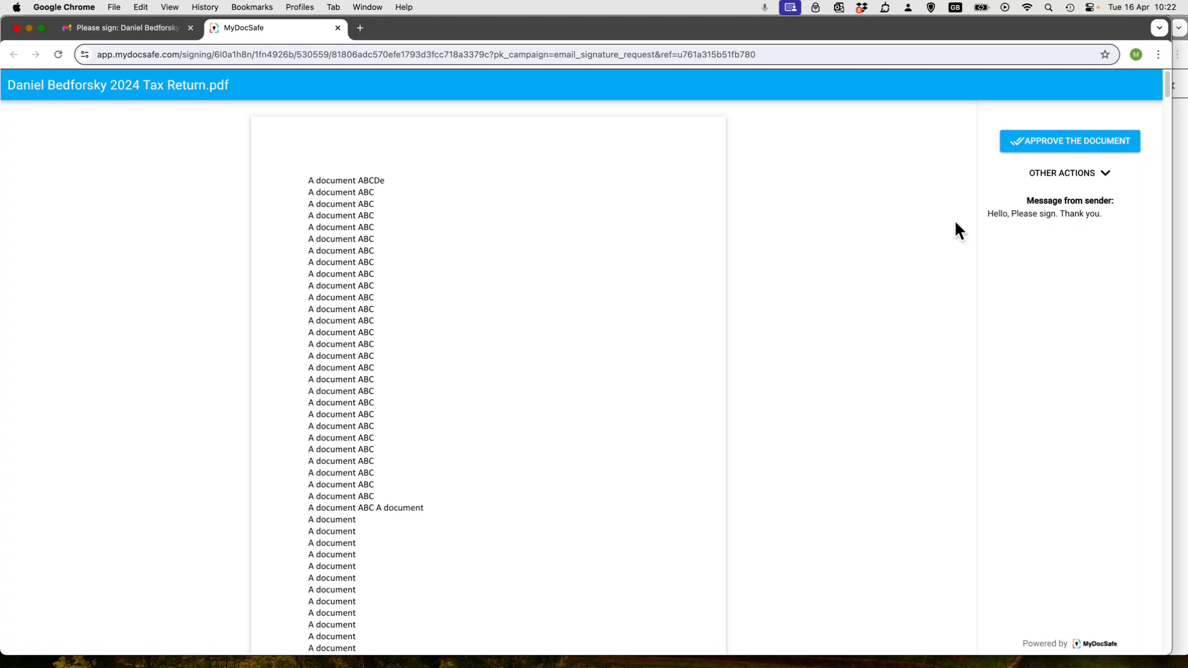
# - Approve the document with a hand-drawn signature
pyautogui.click(1053, 148)
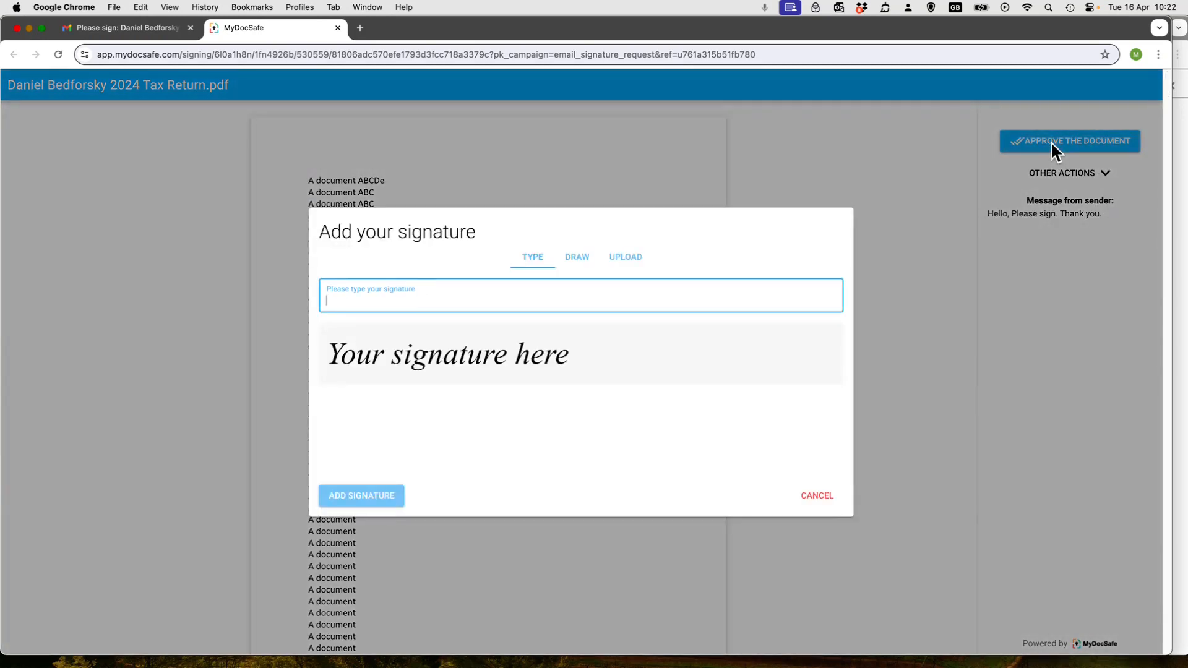
pyautogui.click(576, 257)
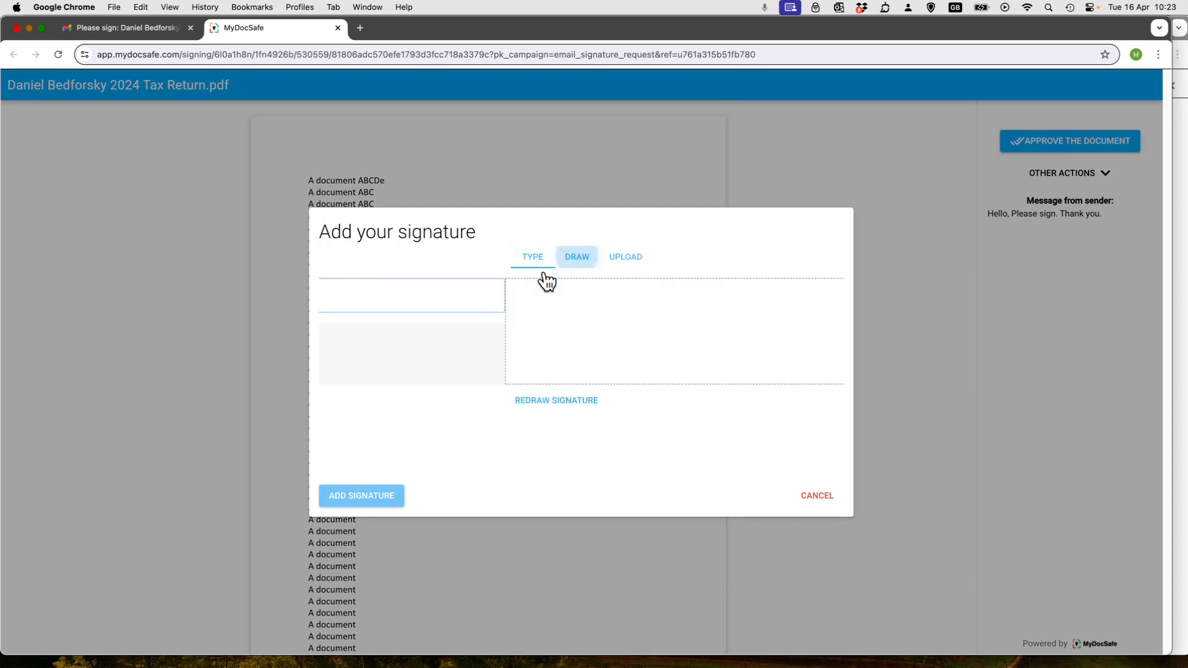
pyautogui.moveTo(403, 341); pyautogui.dragTo(692, 319)
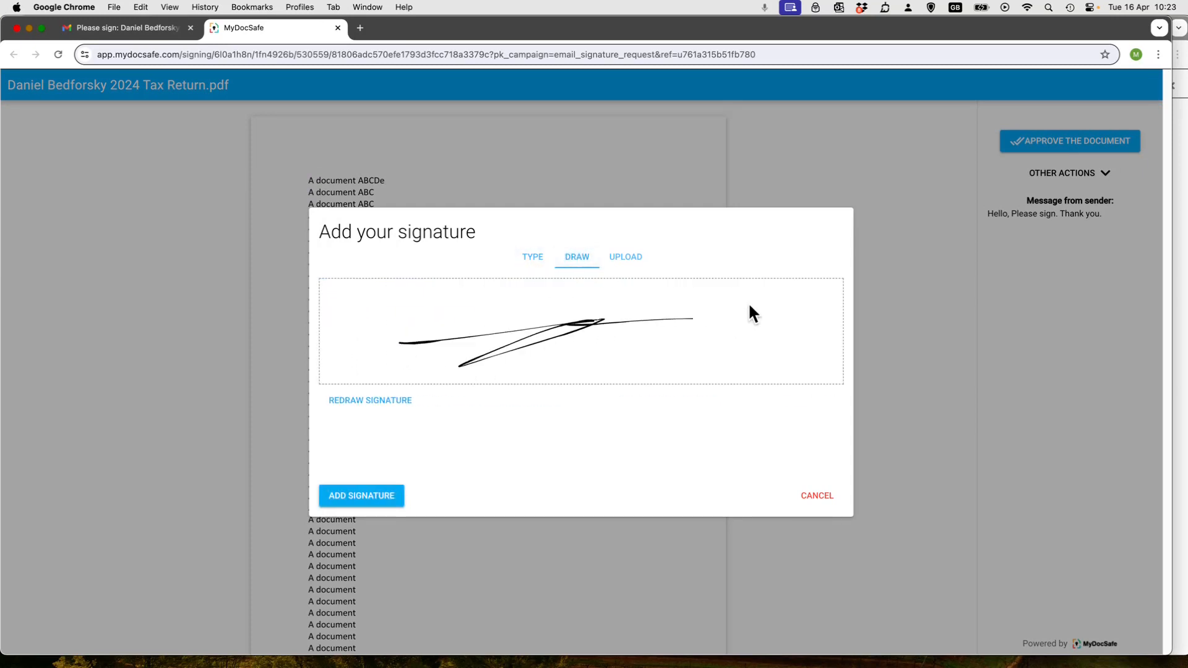
pyautogui.click(345, 502)
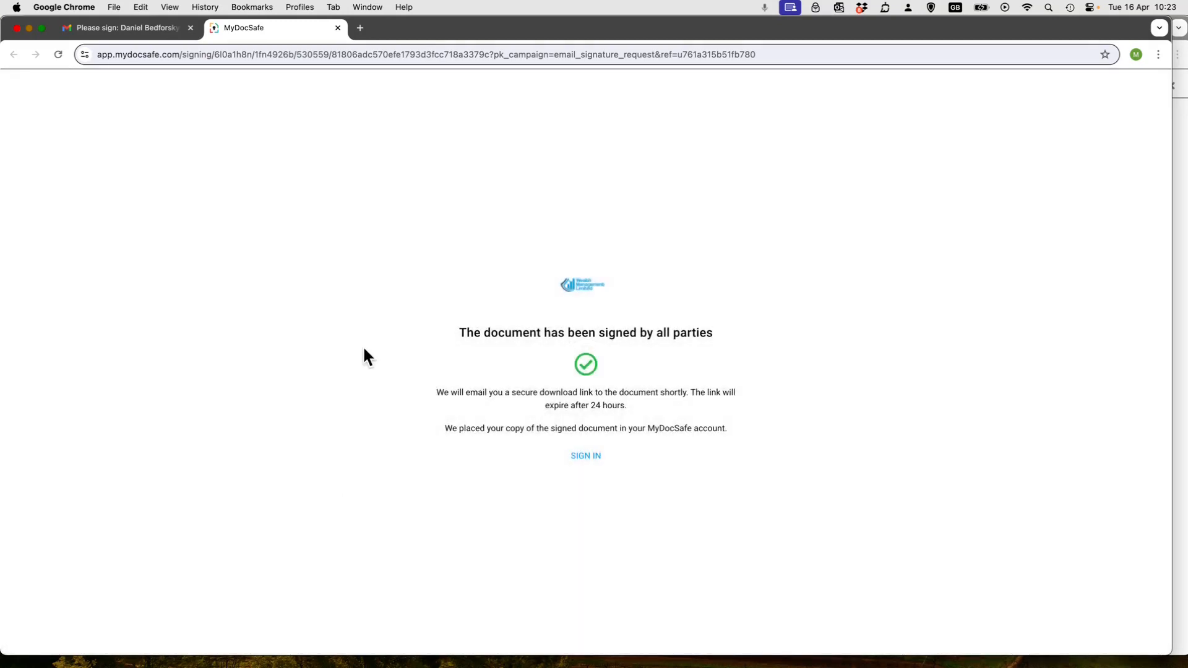
# - Close the signed document's page, return to the inbox and open the second signing request's document for review
pyautogui.click(338, 28)
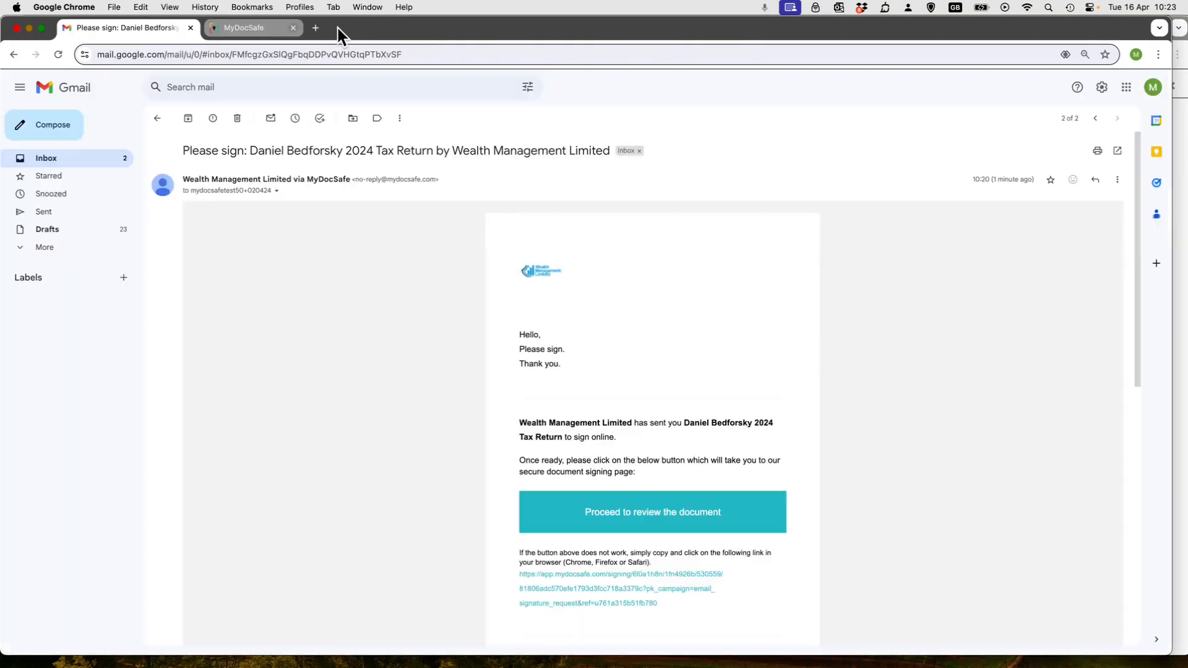
pyautogui.click(67, 157)
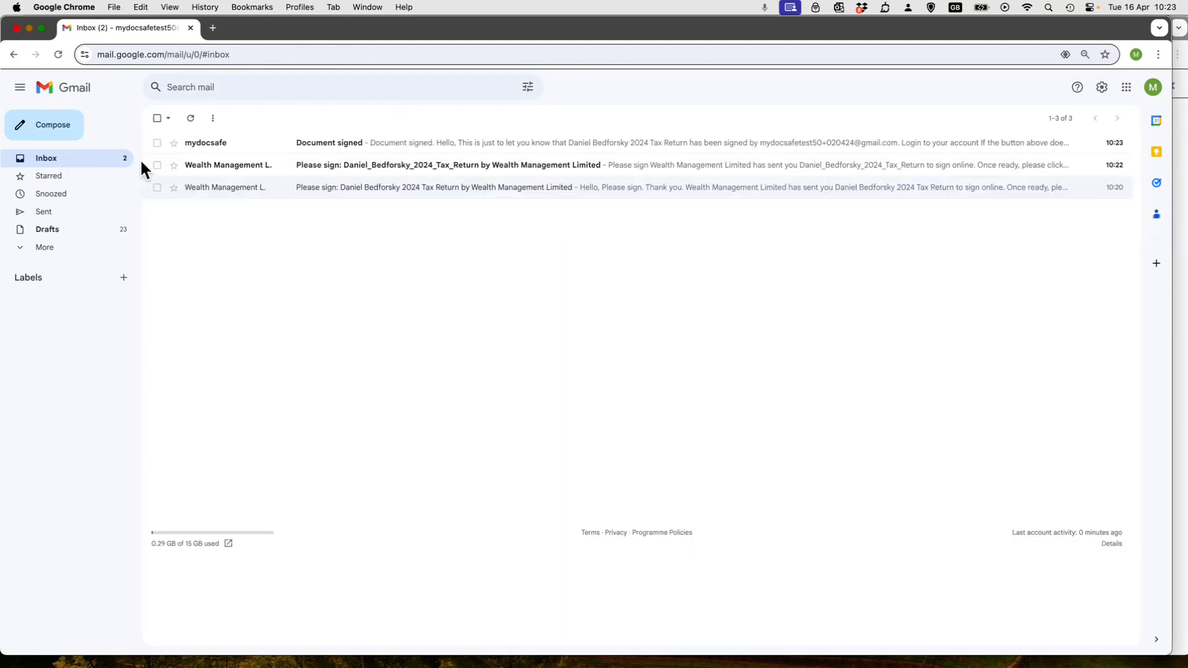
pyautogui.click(229, 167)
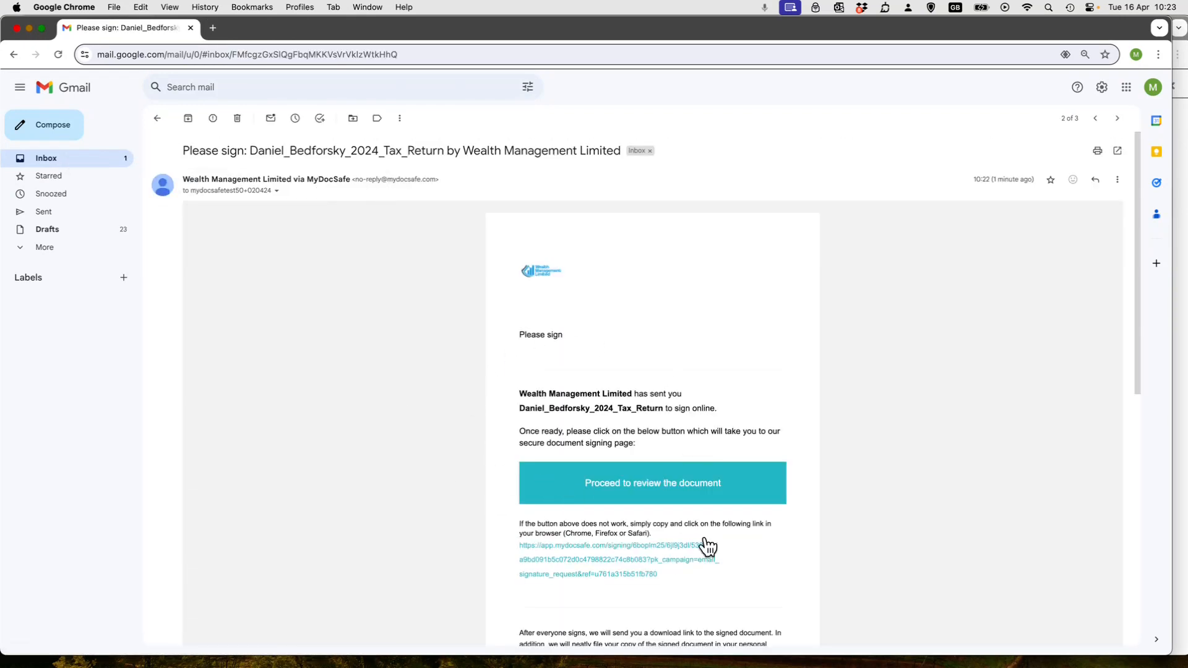
pyautogui.click(643, 487)
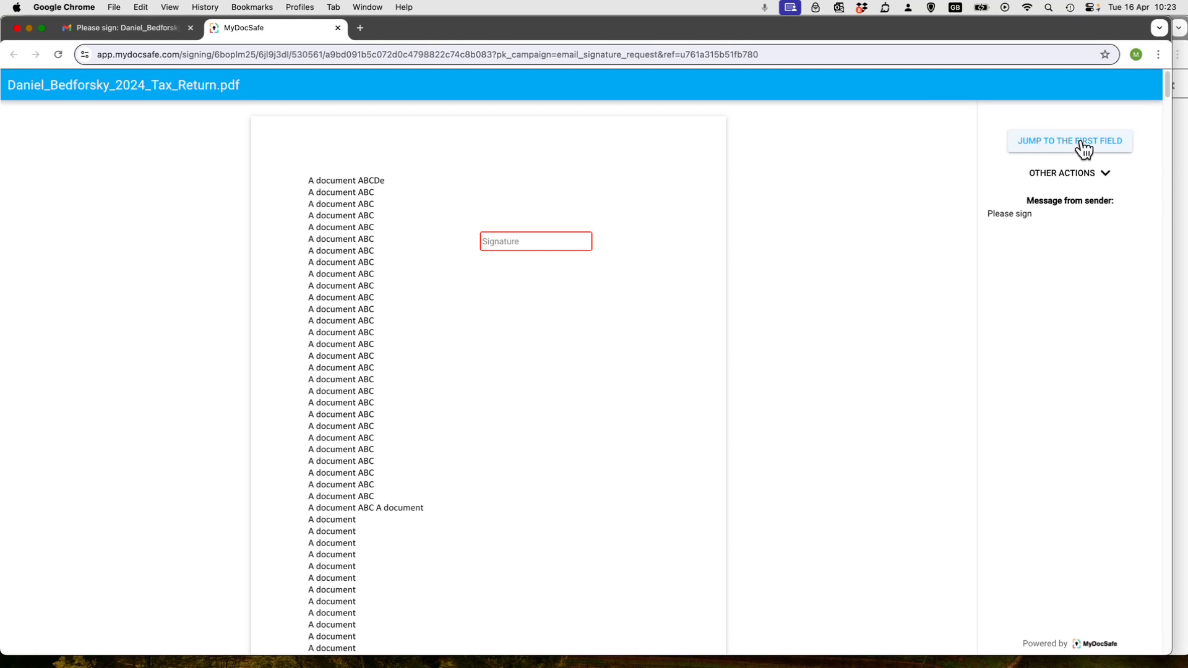
# - Fill the Signature field on page 1 with the typed signature "asdfgasfas fsdf"
pyautogui.click(1043, 141)
pyautogui.click(542, 245)
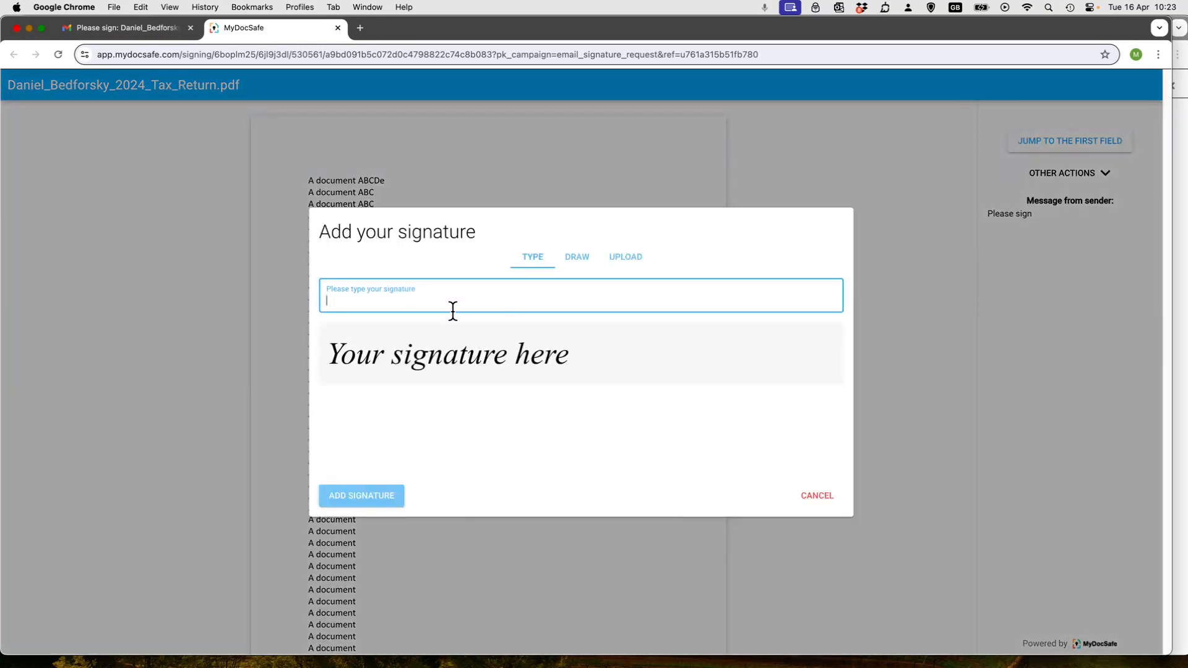
pyautogui.write('asdfgasfas fsdf')
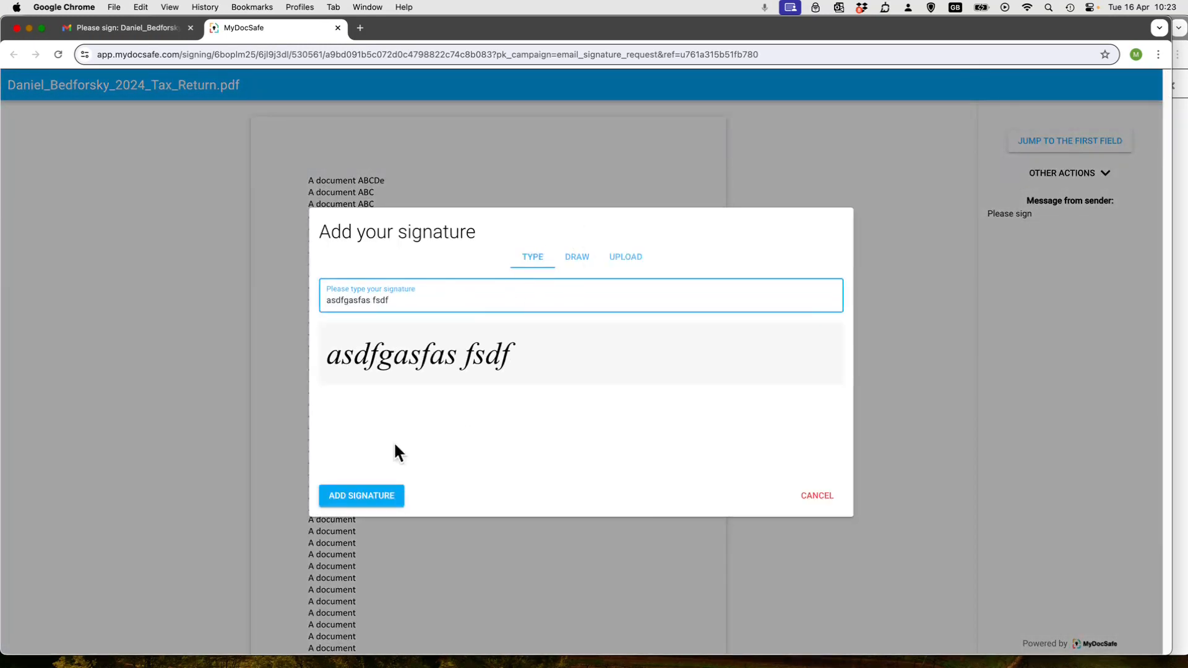
pyautogui.click(351, 501)
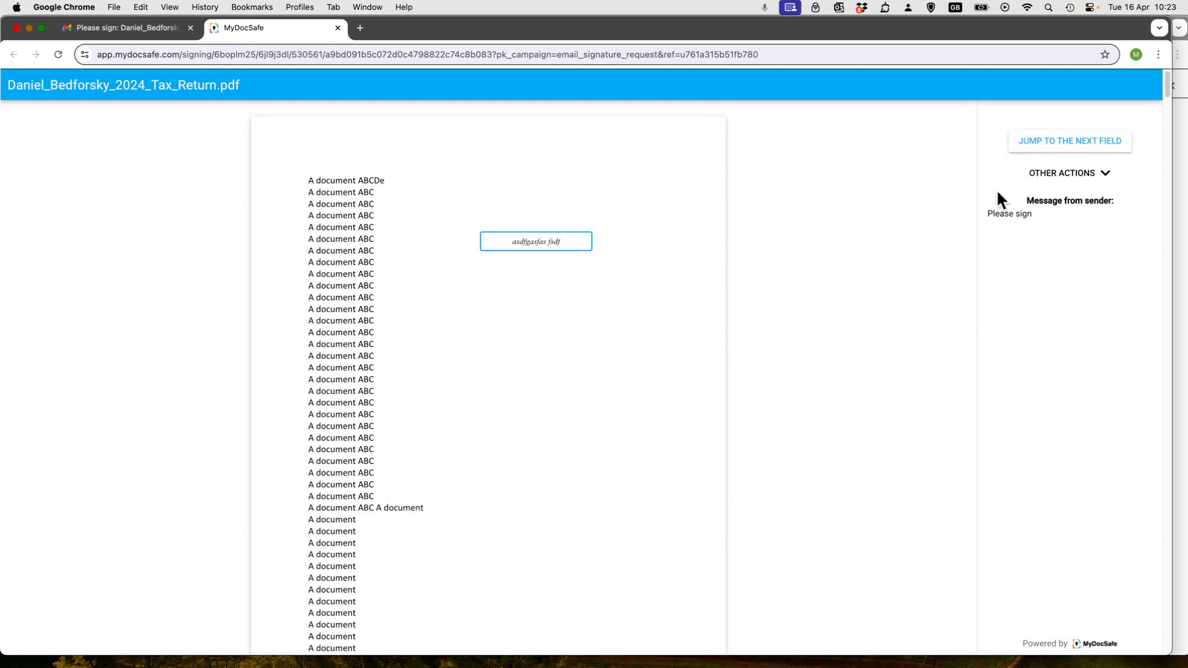
# - Set the date field on page 3 to 16/04/2024
pyautogui.click(1078, 143)
pyautogui.click(548, 365)
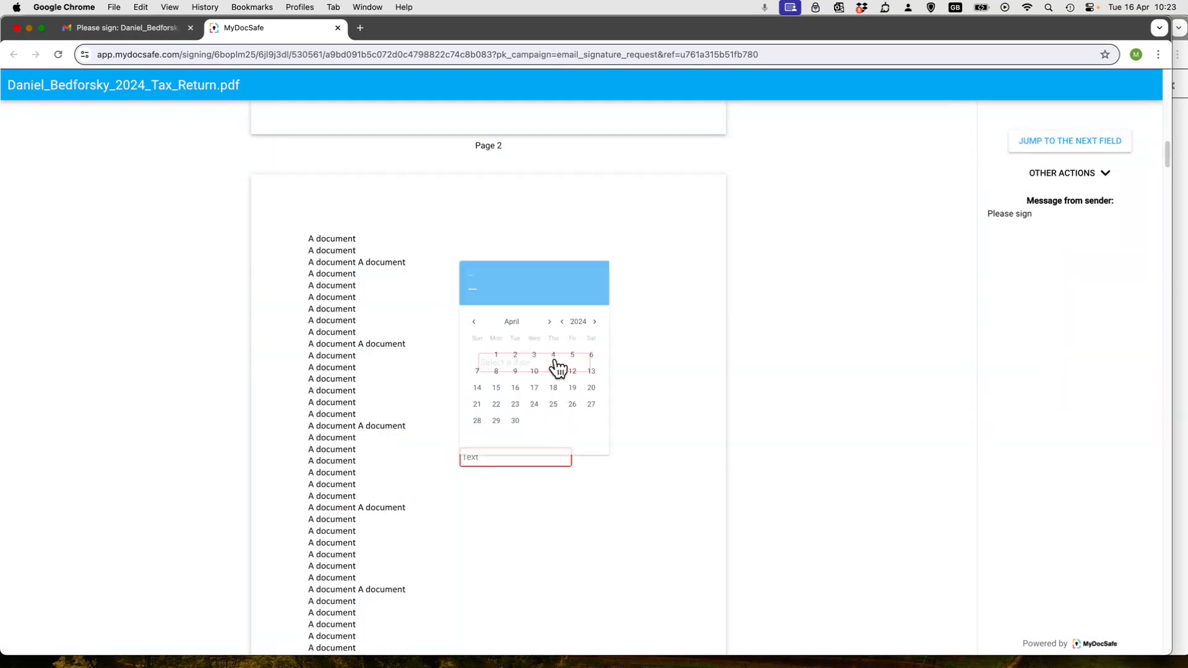
pyautogui.click(511, 398)
# - Enter "aasdf" in the Text field on page 3 and submit the signed document
pyautogui.click(1082, 143)
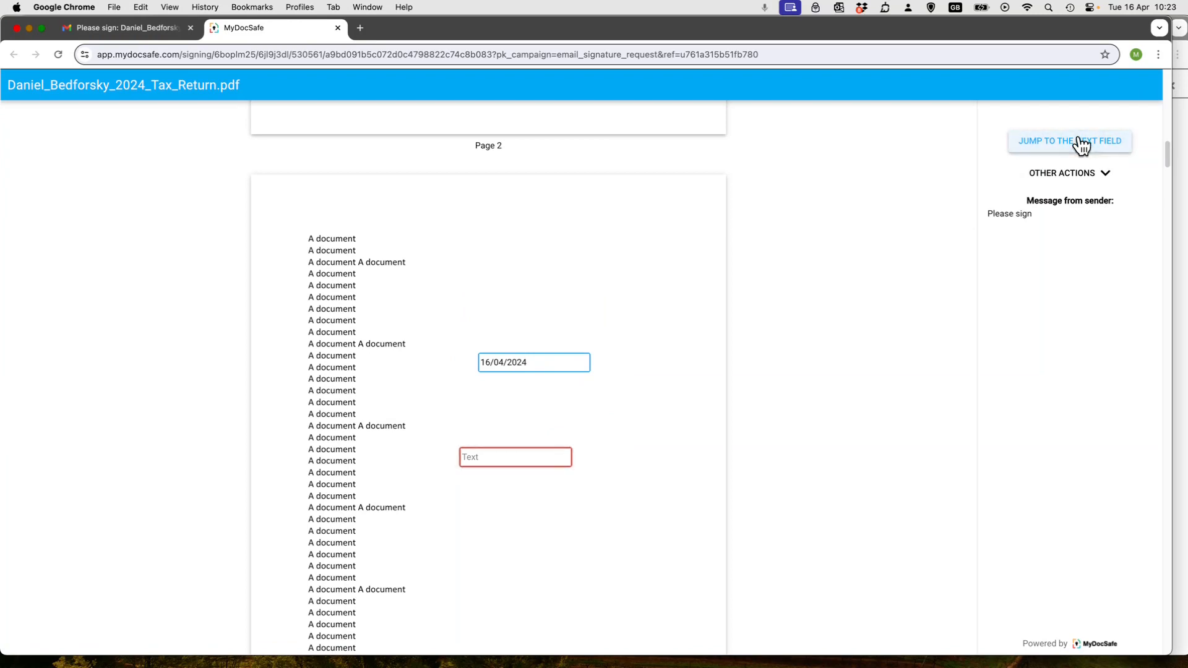
pyautogui.click(522, 456)
pyautogui.write('aasdf')
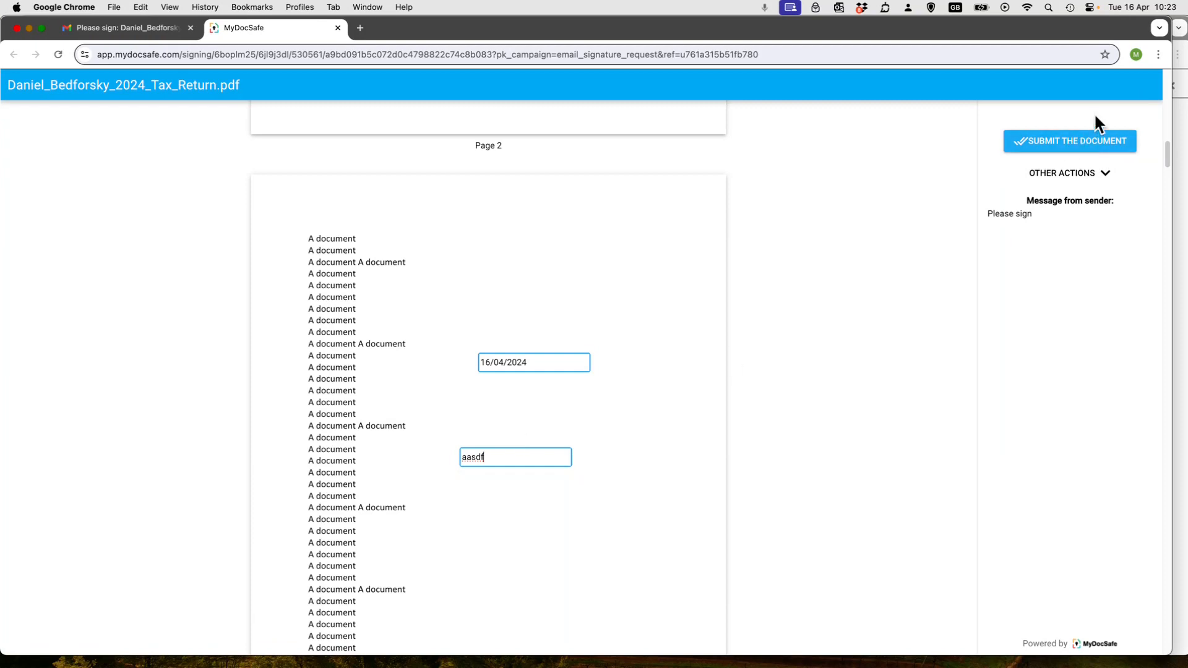
pyautogui.click(1071, 142)
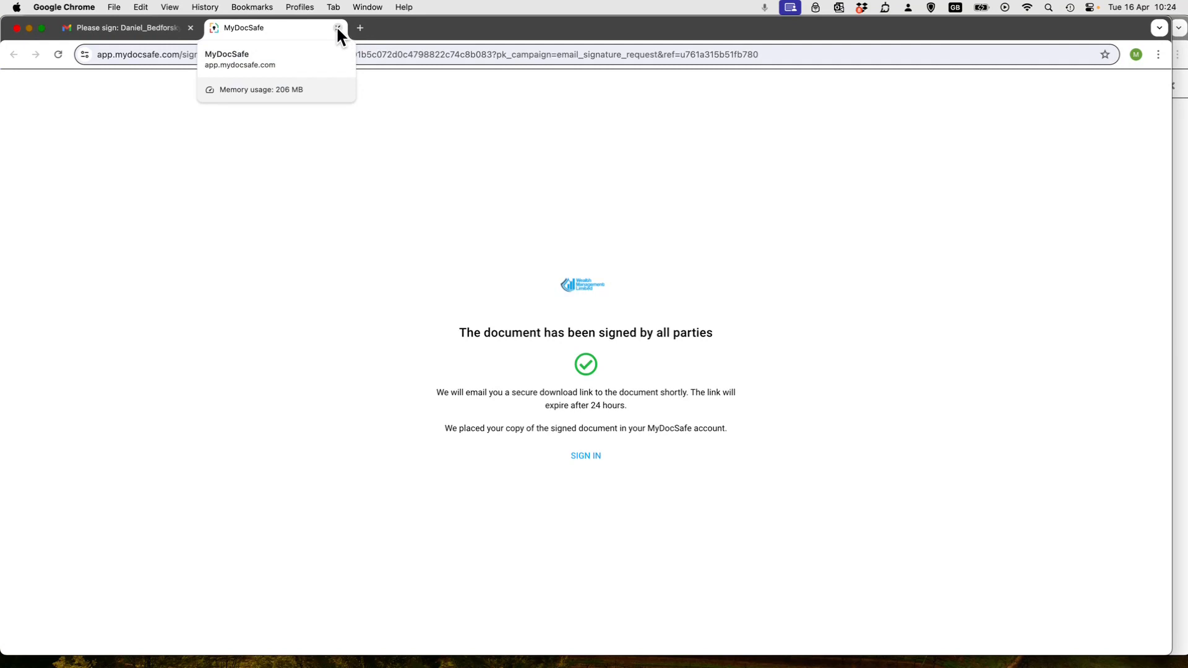
# - Switch back to the sender's browser window, return to the MyDocSafe documents and check the Zoho folder for the signed copies
pyautogui.press('super+grave')
pyautogui.press('super+grave')
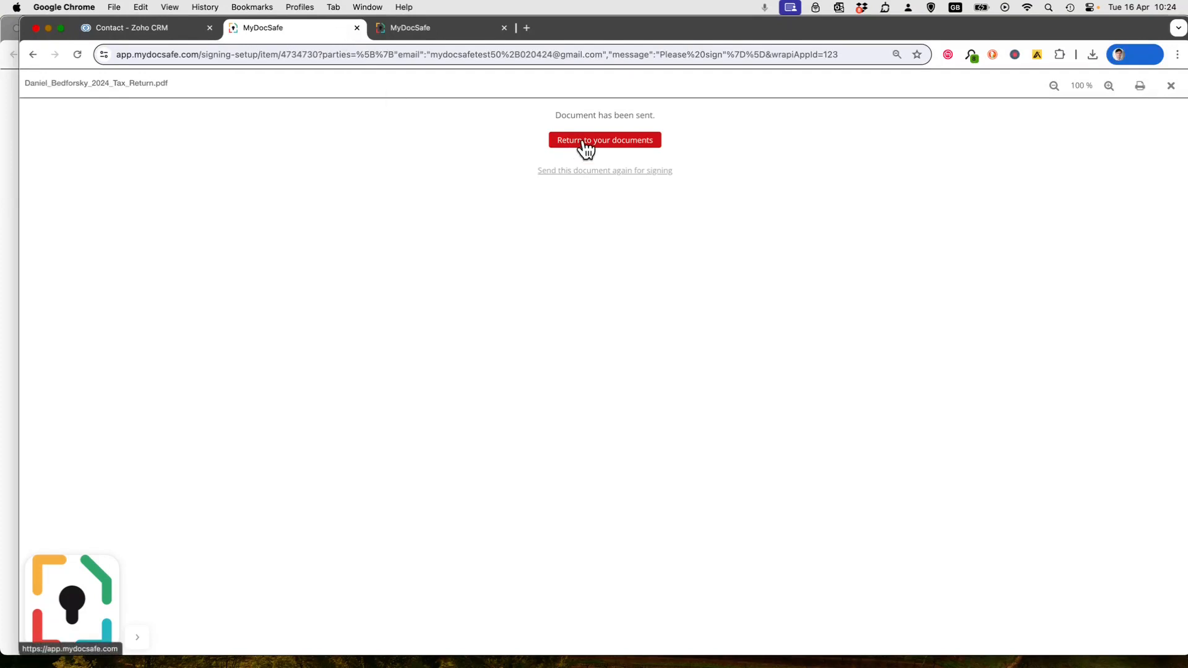
pyautogui.click(583, 142)
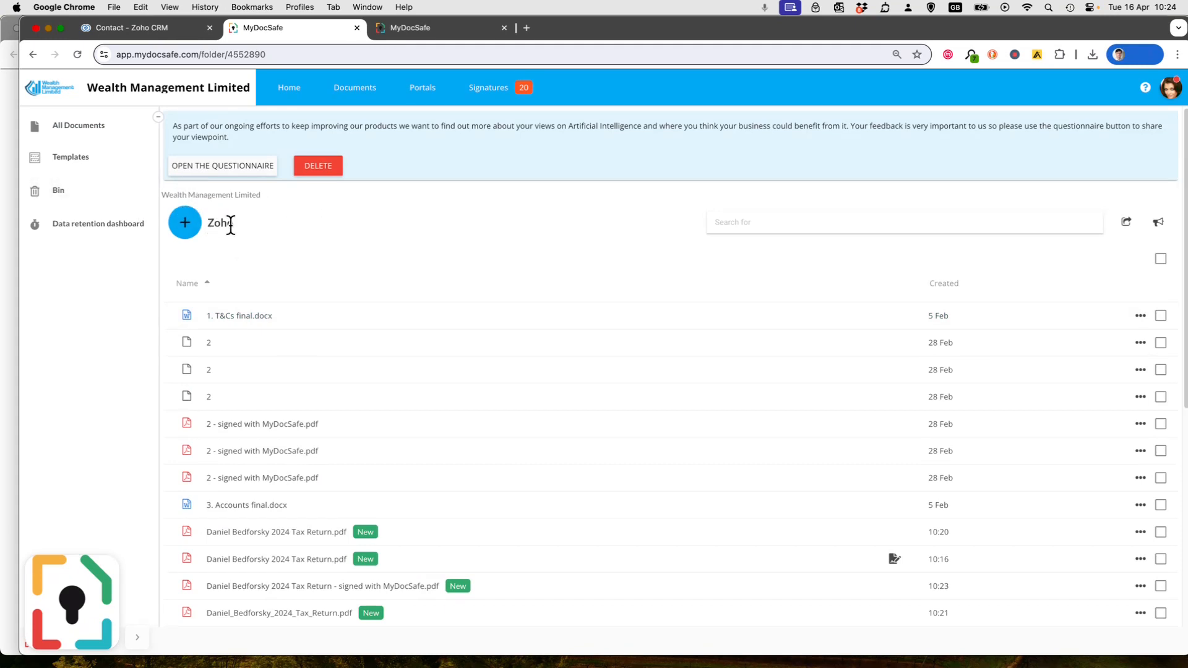
pyautogui.scroll(-4, 382, 486)
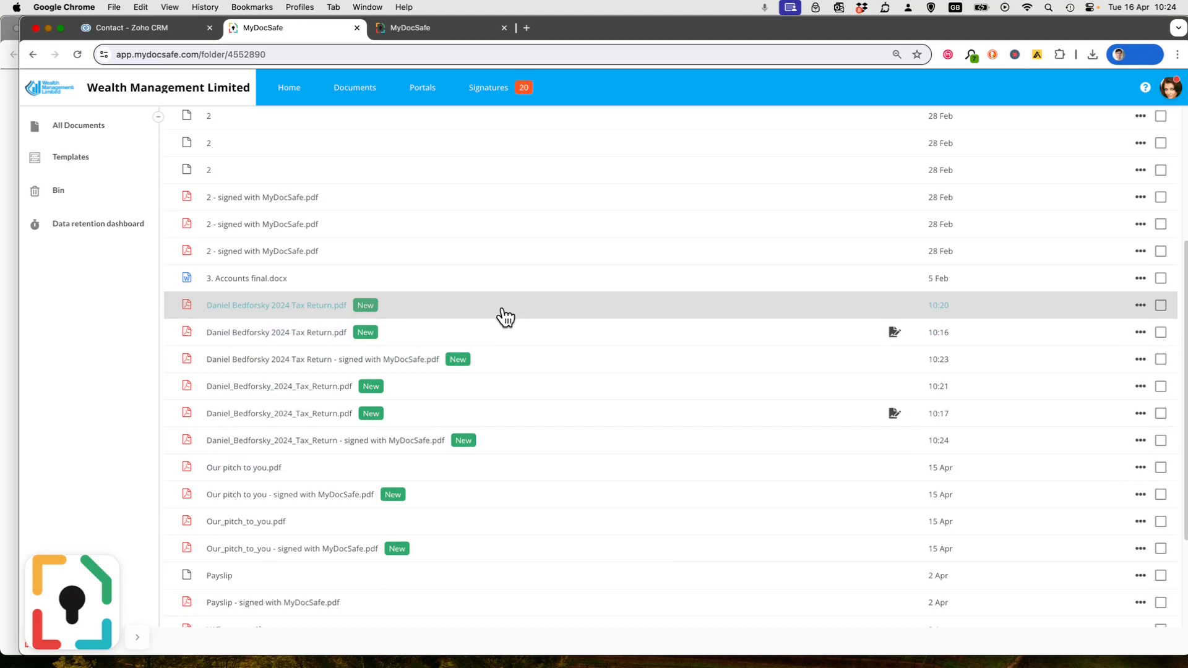
pyautogui.scroll(4, 514, 365)
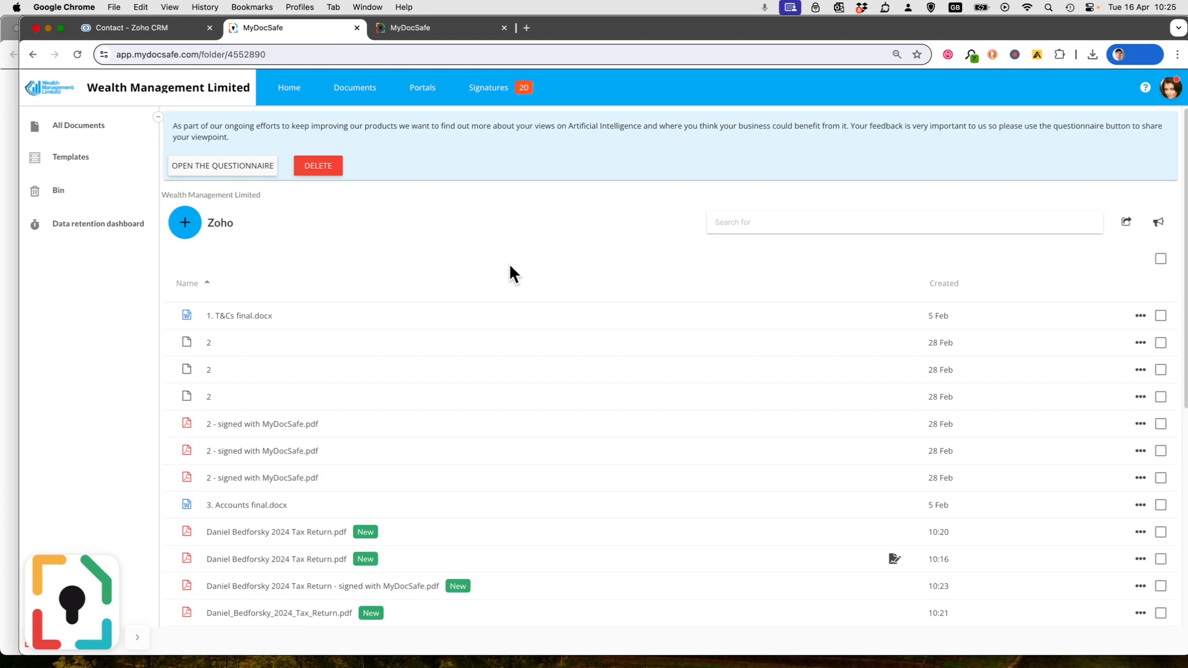
# - Switch to Zoho CRM, refresh the contact's record and examine its Related MyDocSafe History list
pyautogui.click(128, 29)
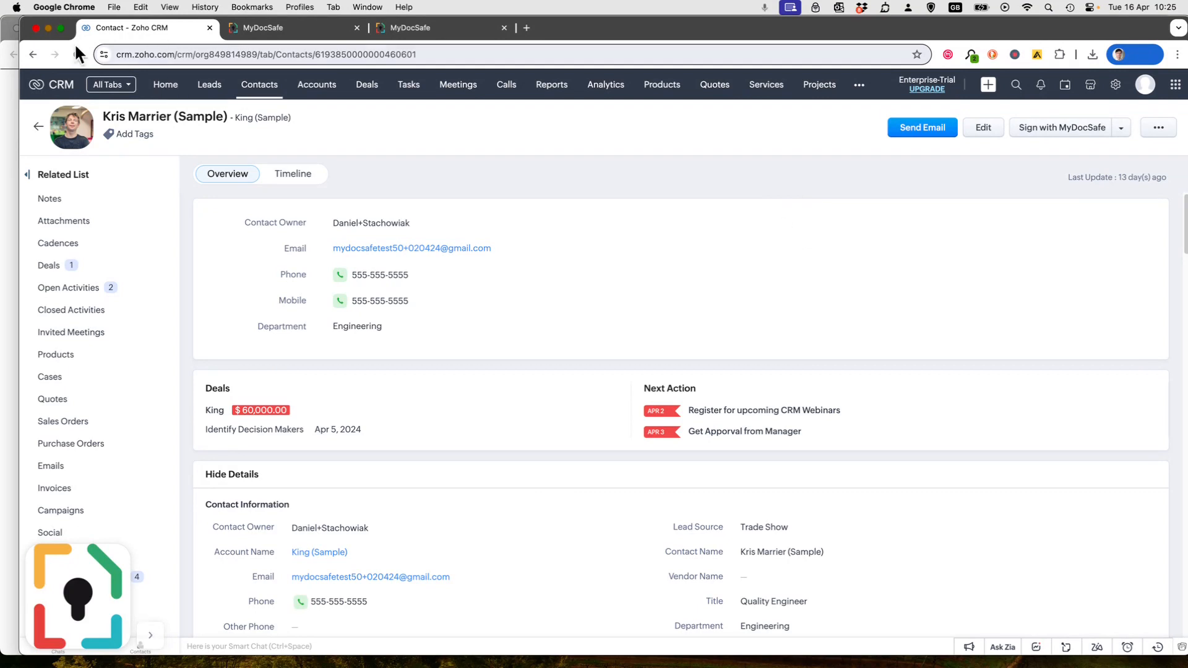
pyautogui.scroll(-5, 609, 376)
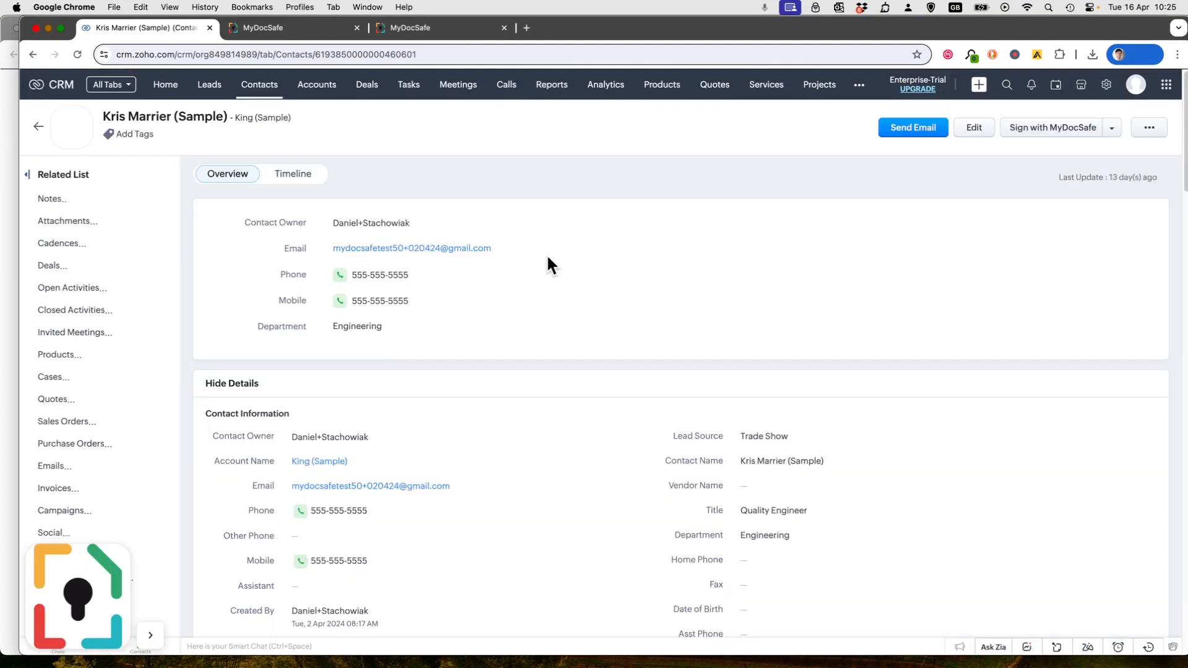
pyautogui.scroll(-10, 611, 336)
pyautogui.scroll(-20, 612, 329)
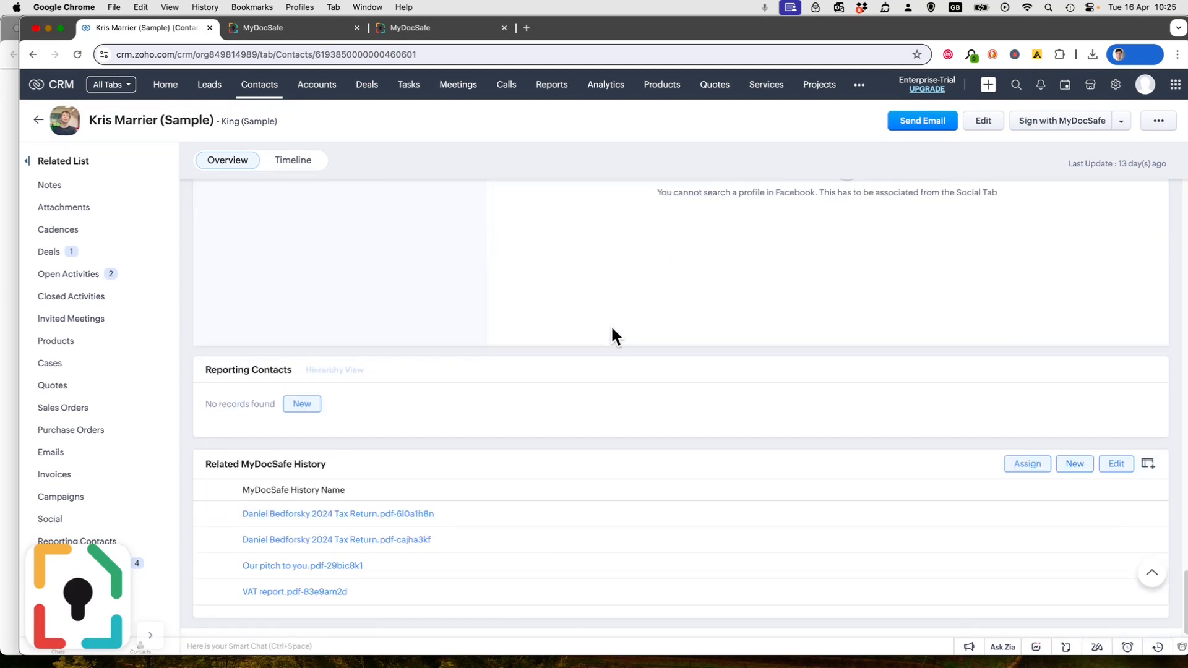
pyautogui.scroll(-2, 613, 336)
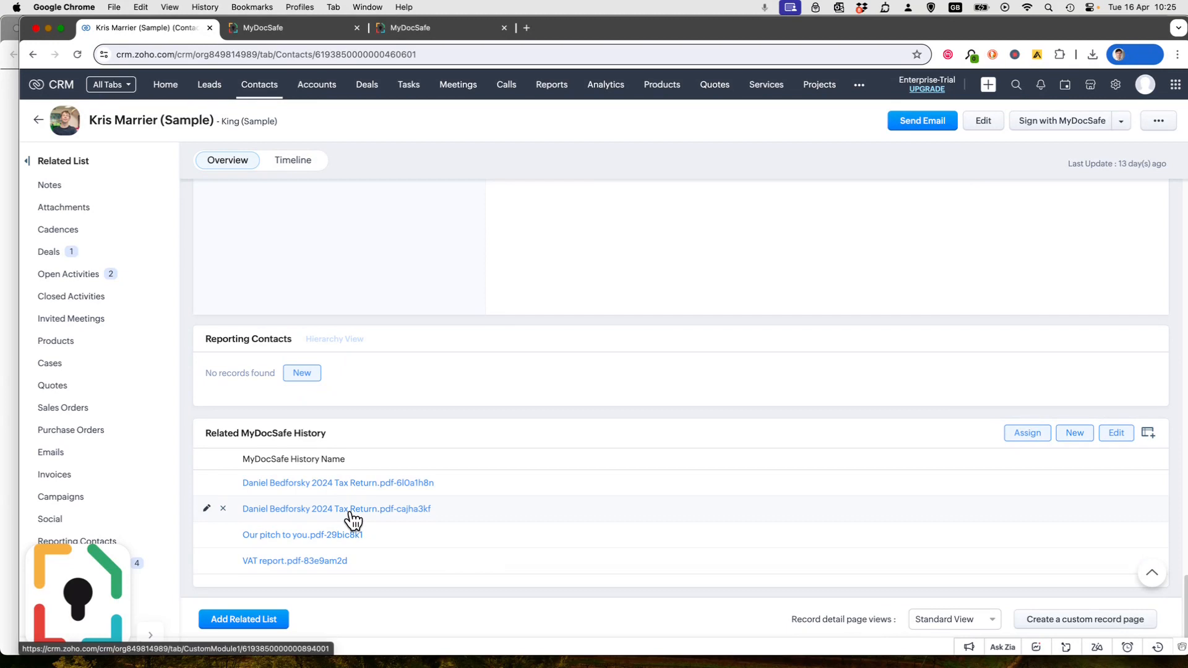
pyautogui.scroll(20, 353, 520)
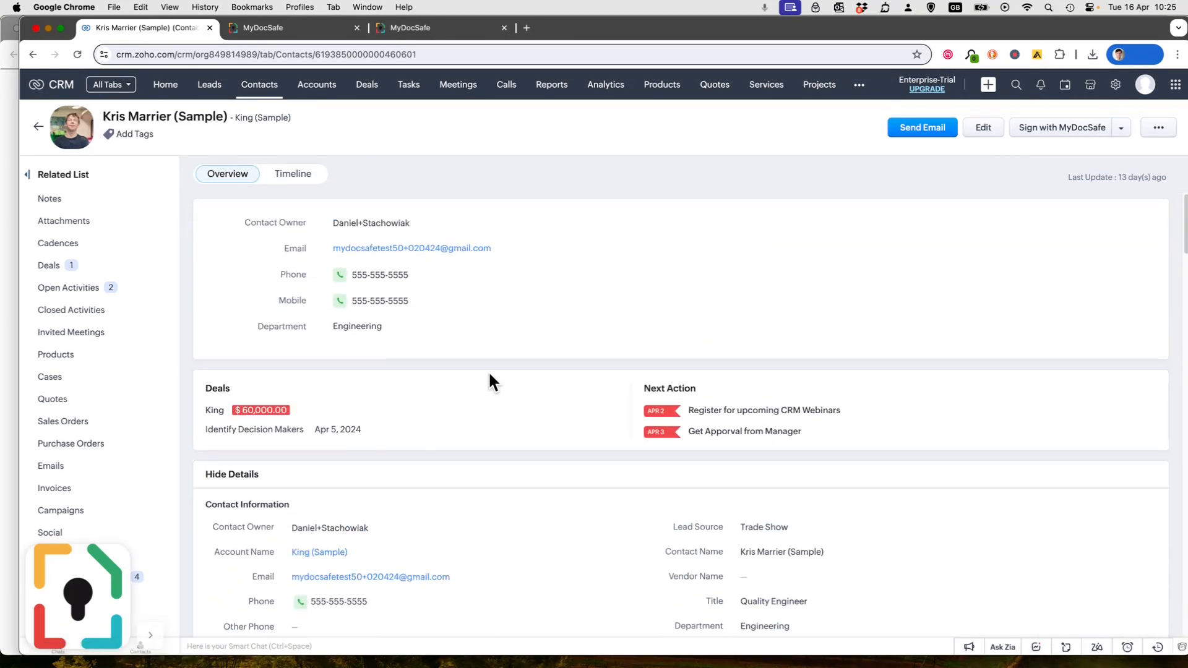
pyautogui.click(262, 28)
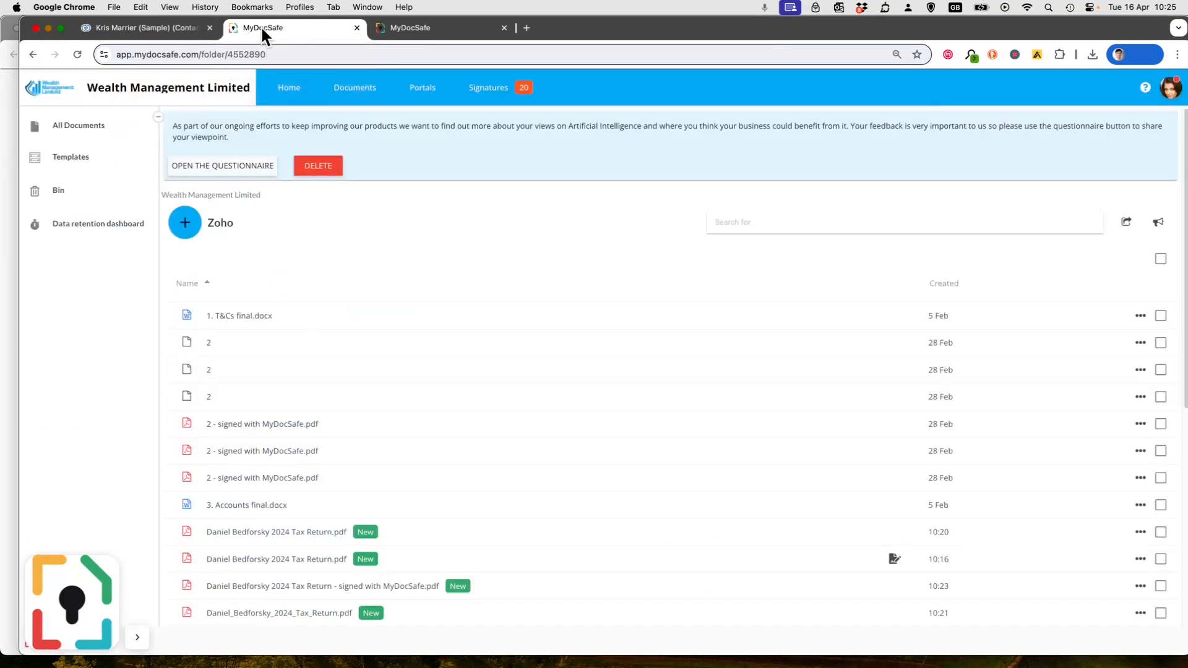
pyautogui.click(105, 28)
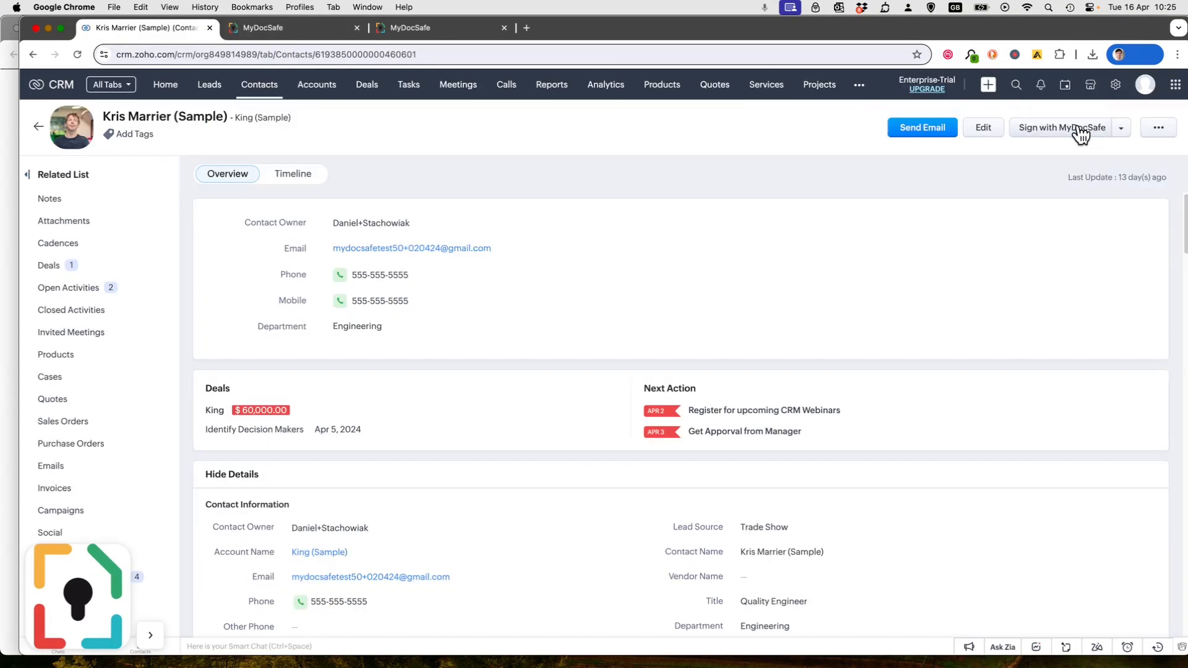